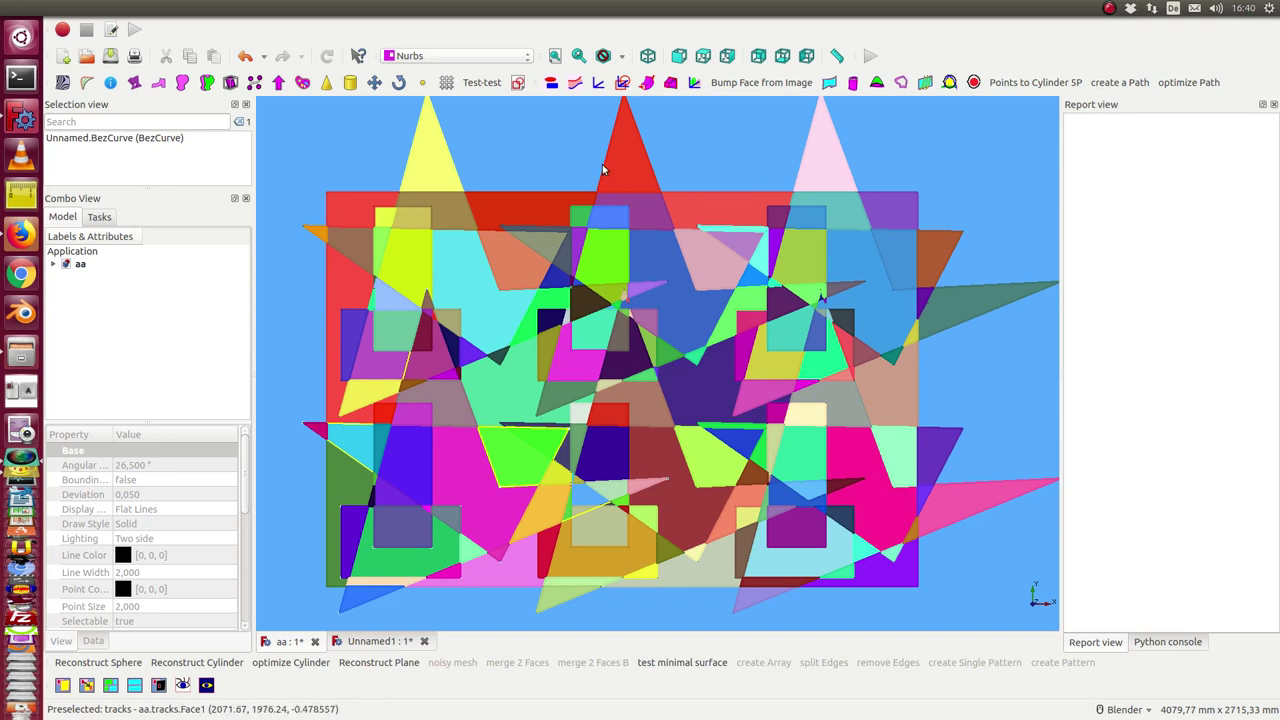
Step: Switch to the Unnamed1 document holding the sketches, Bézier curve and wire motif
click(372, 641)
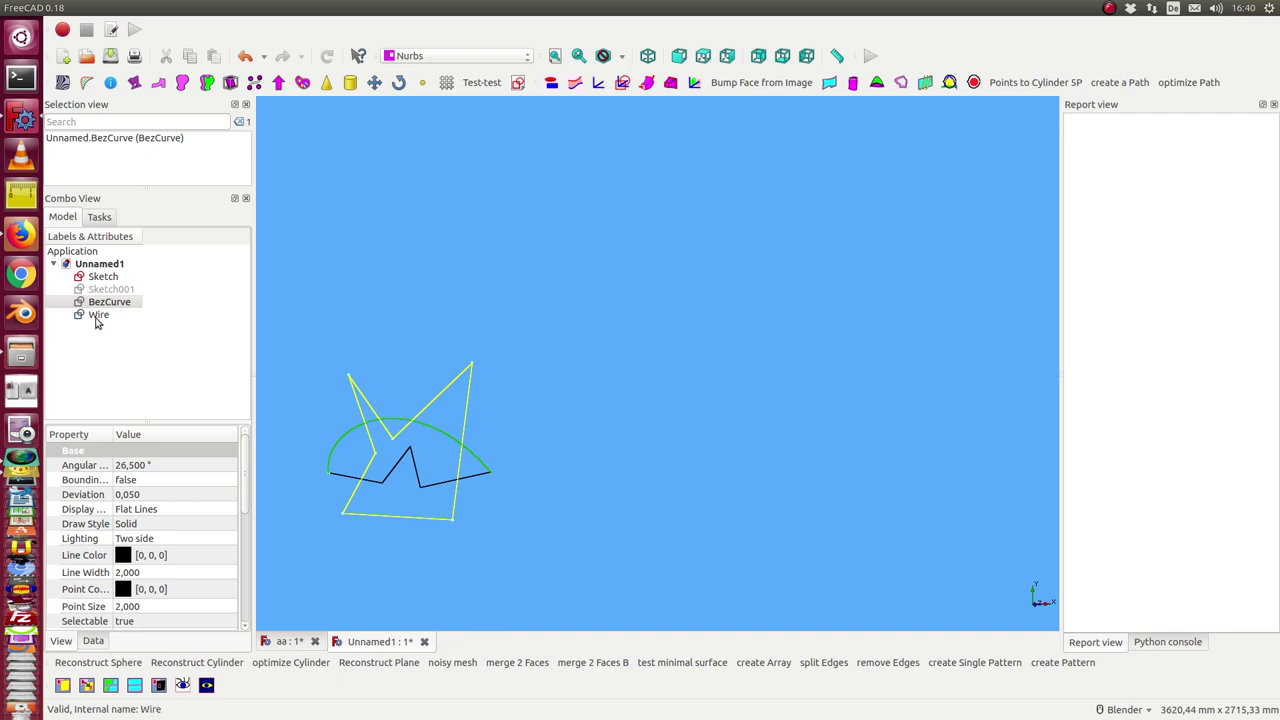
Step: Select Sketch, BezCurve and Wire together in the model tree as the motif
click(106, 277)
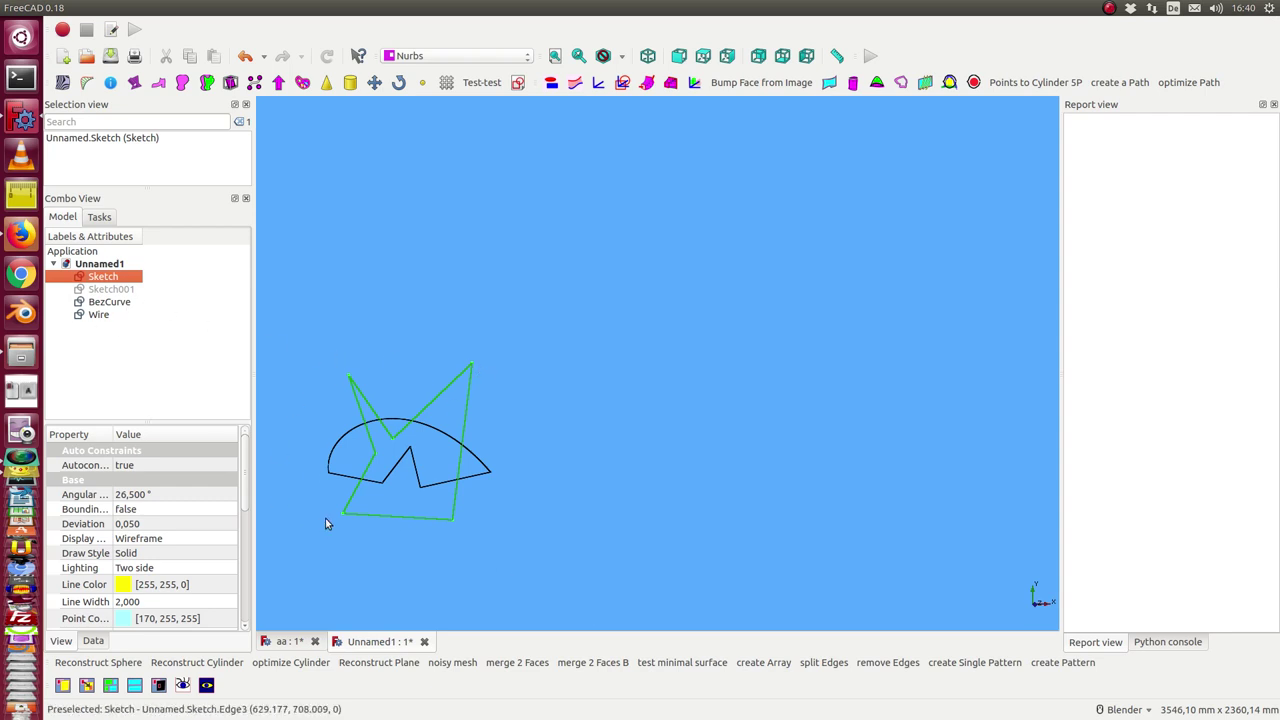
ctrl+click(110, 302)
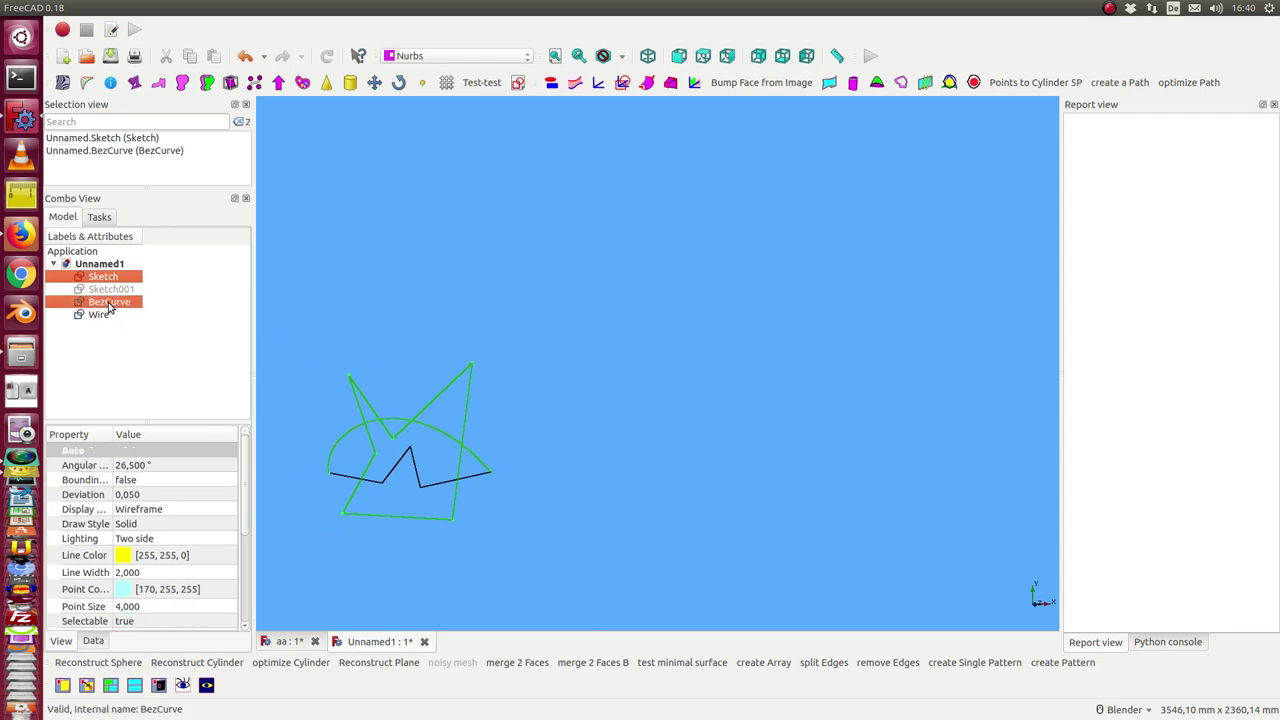
ctrl+click(100, 316)
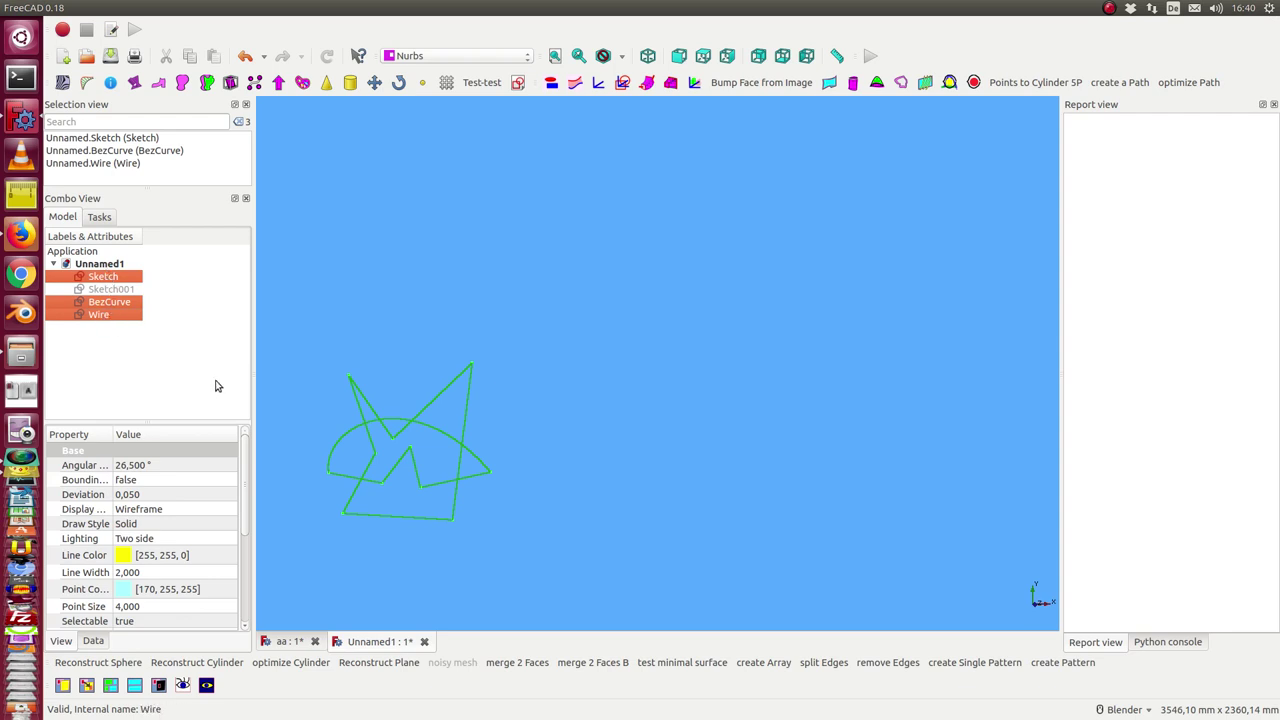
Step: Build a 3×2 motif array inside a rectangular frame and select 'Array from generic pattern'
click(763, 665)
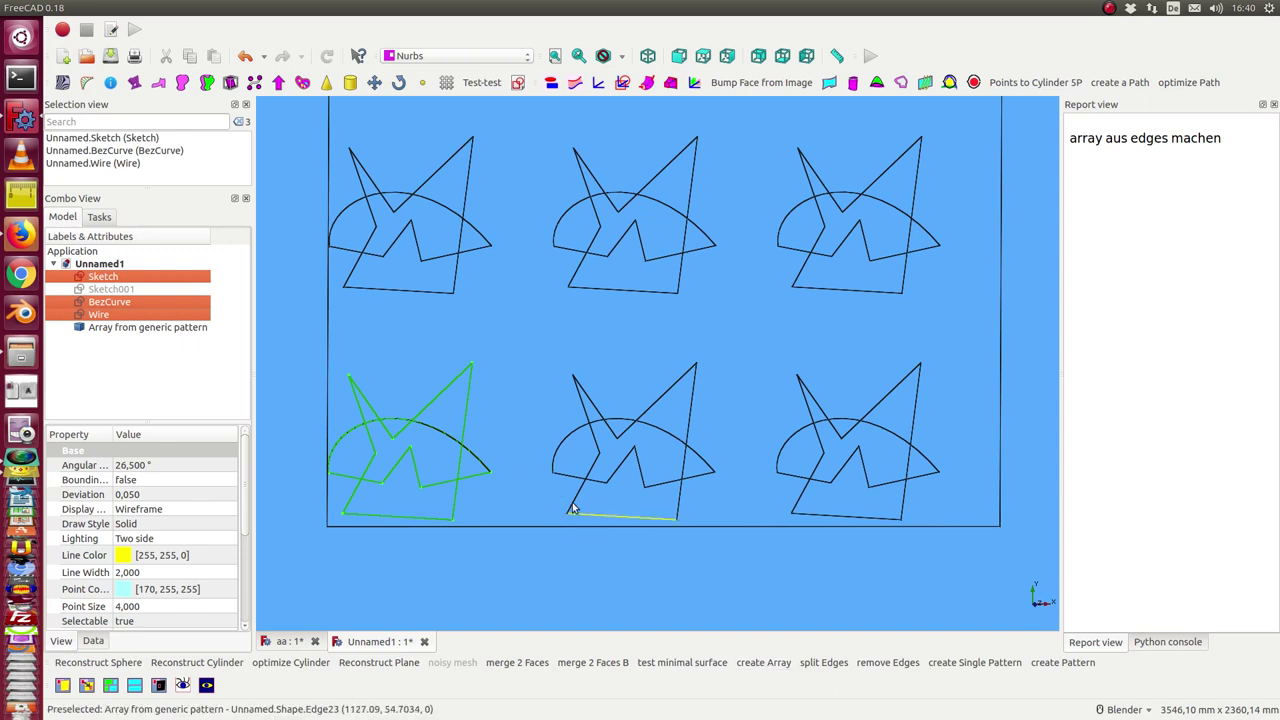
scroll(560, 495, down, 2)
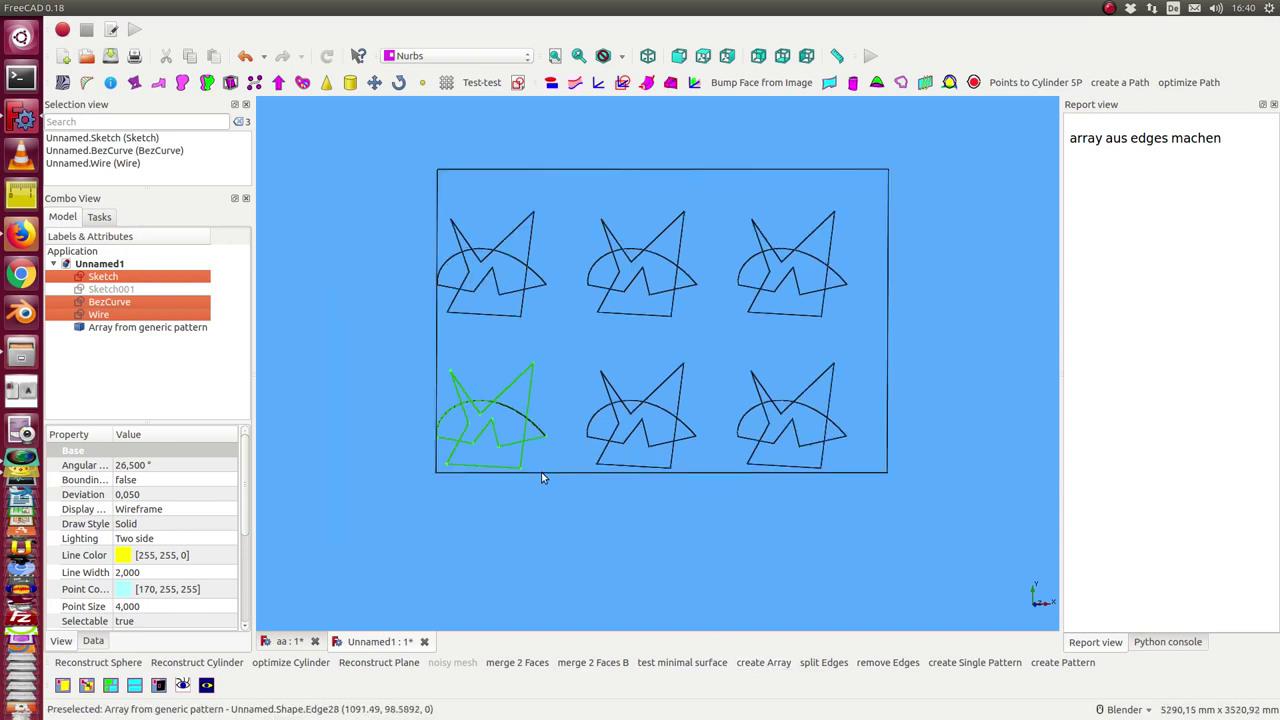
click(126, 328)
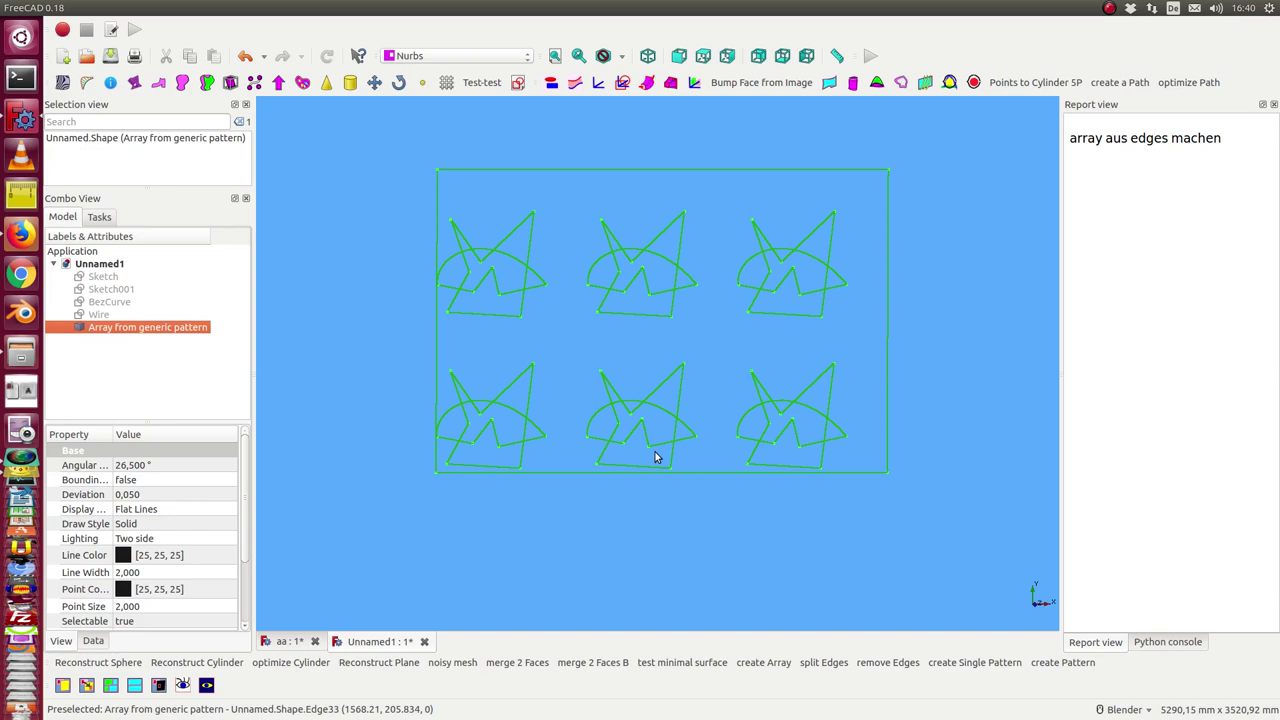
Step: Split the array's edges at all crossings, then pick Edge53 and Edge55 in the lower-middle motif
click(826, 665)
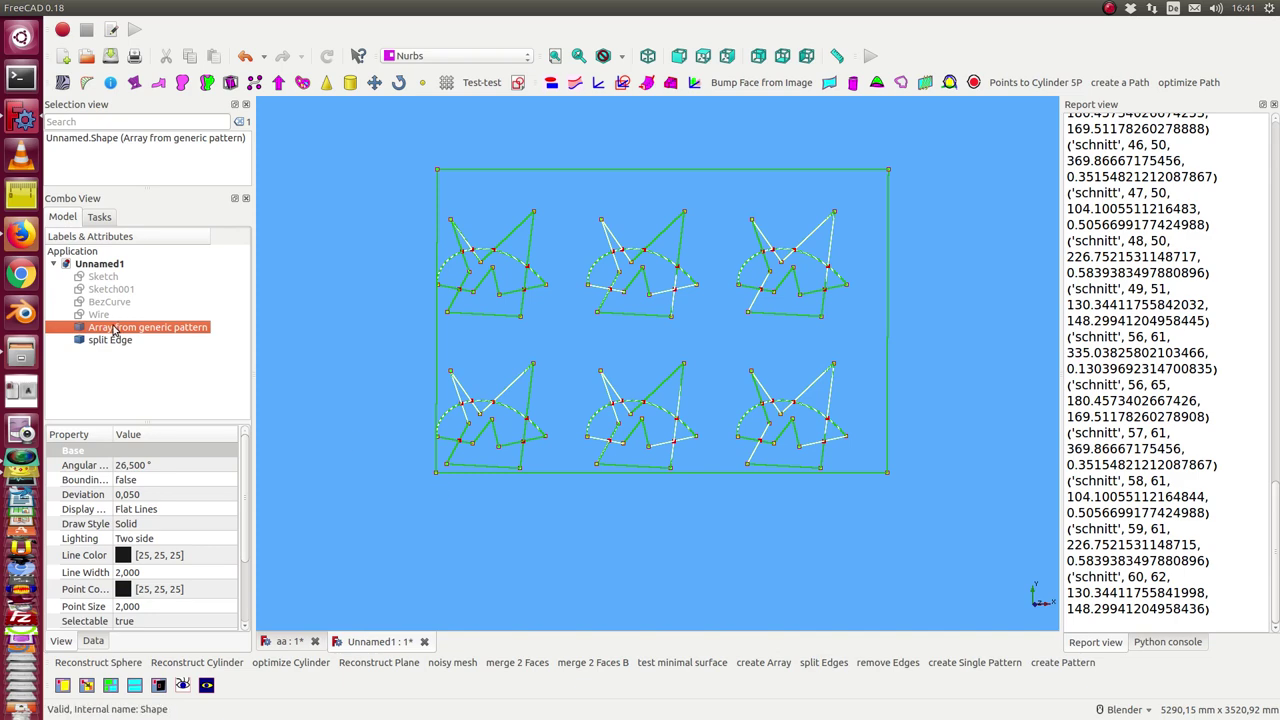
scroll(405, 494, up, 2)
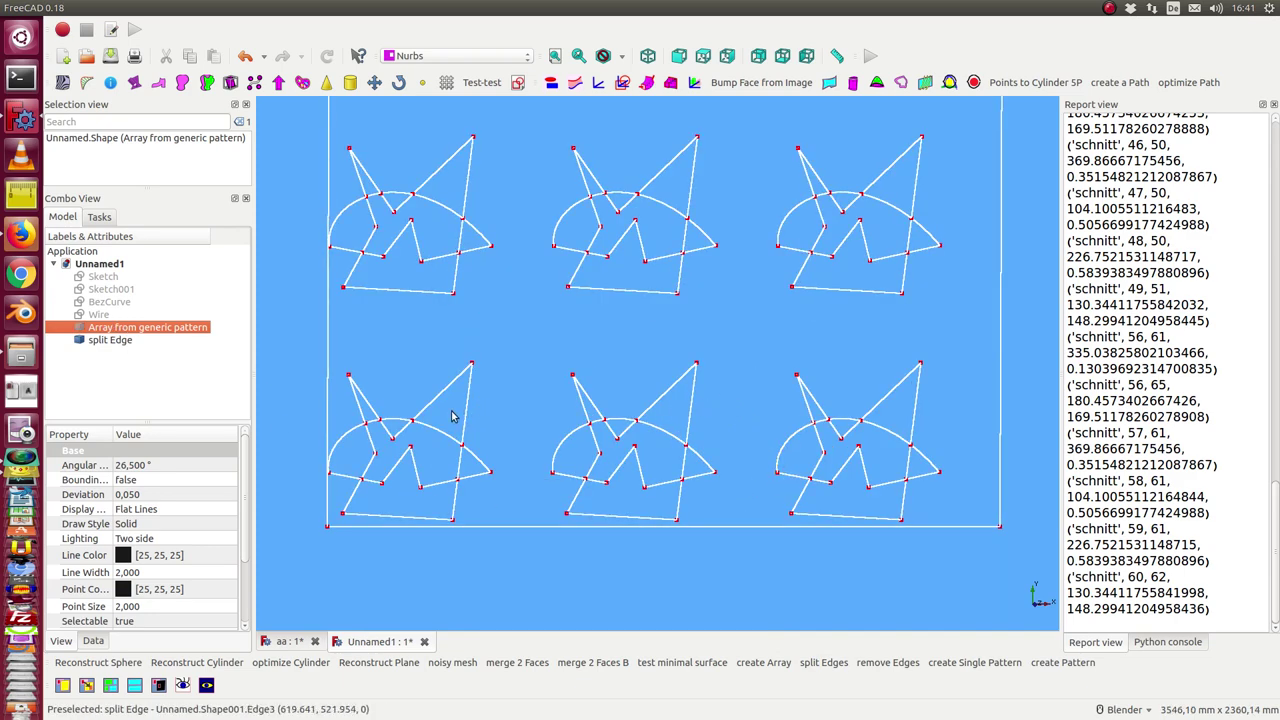
click(663, 432)
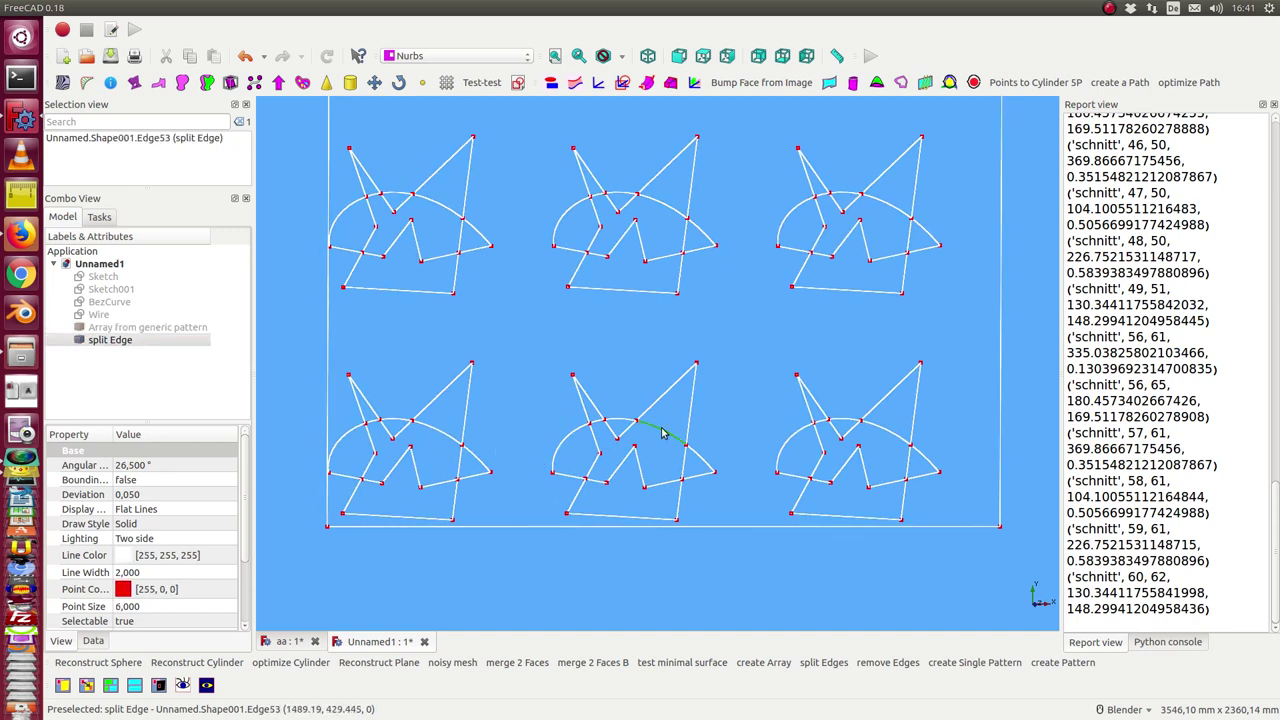
ctrl+click(597, 424)
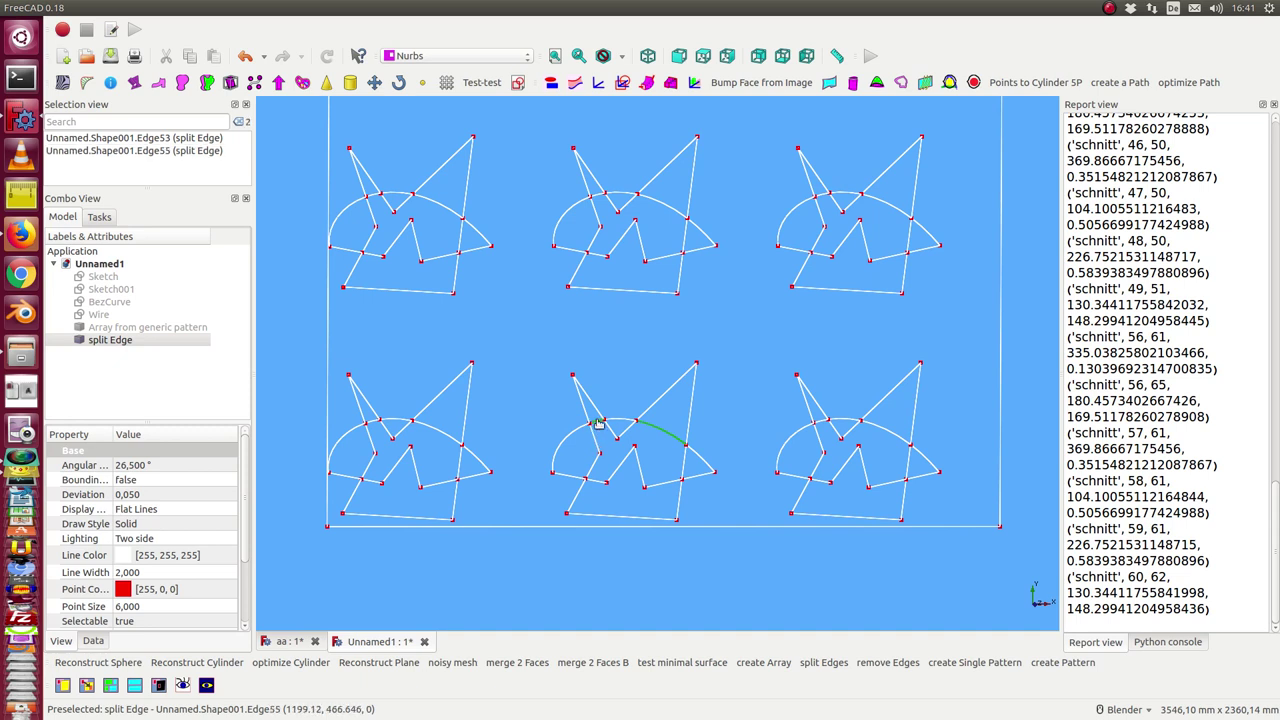
Step: Remove the two picked arc pieces into Shape002 and hide the split Edge object
click(882, 664)
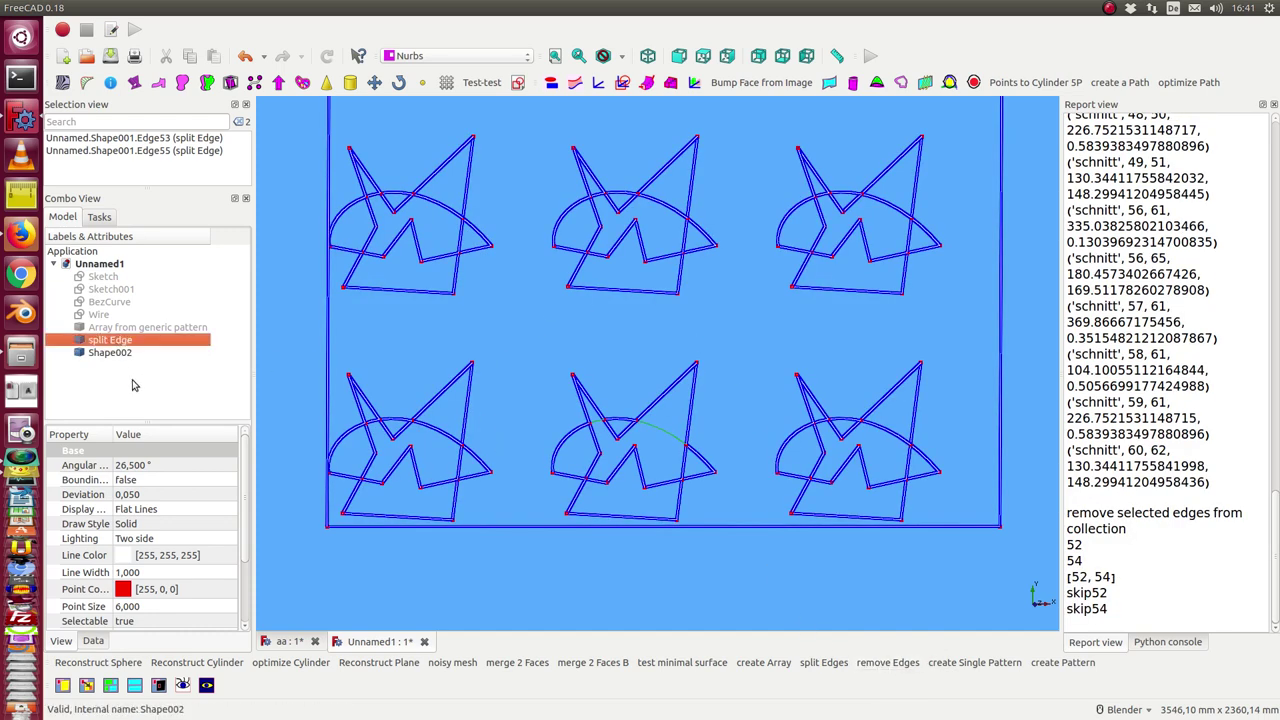
click(160, 410)
click(118, 340)
key(space)
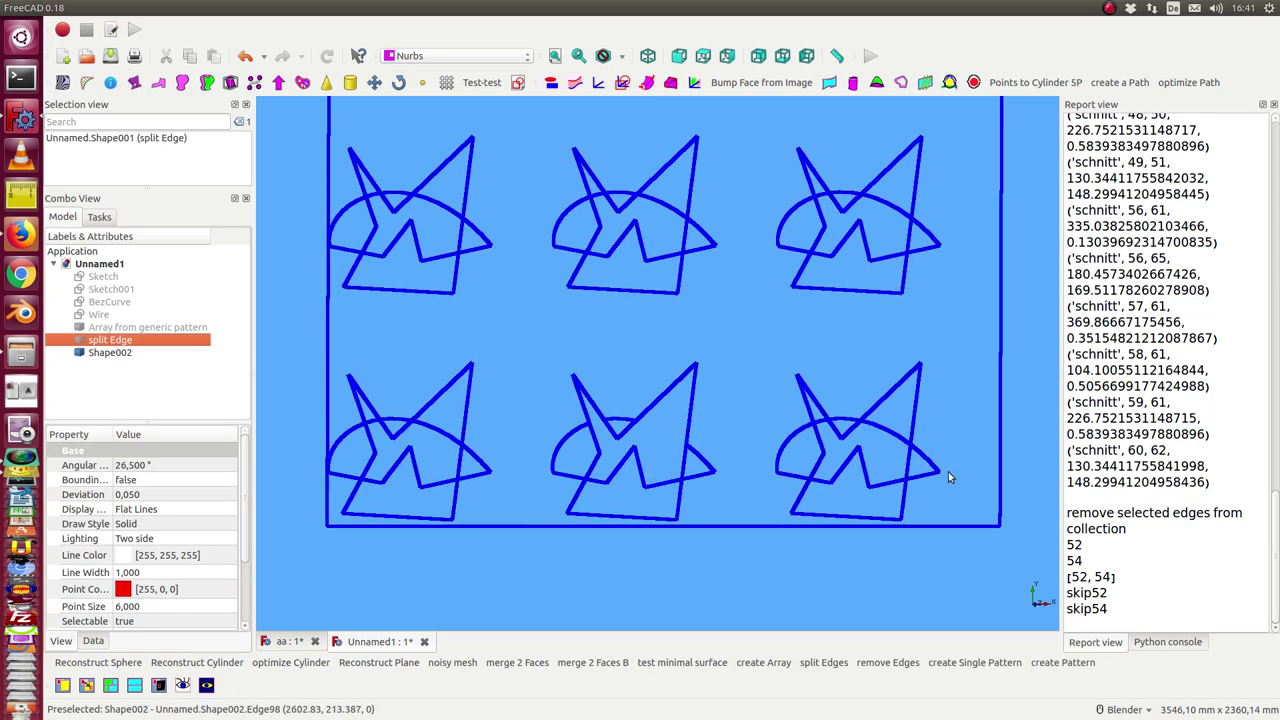
Step: Remove inner edges of the lower-right, upper-right and upper-middle motifs, producing Shape003
click(893, 485)
ctrl+click(864, 466)
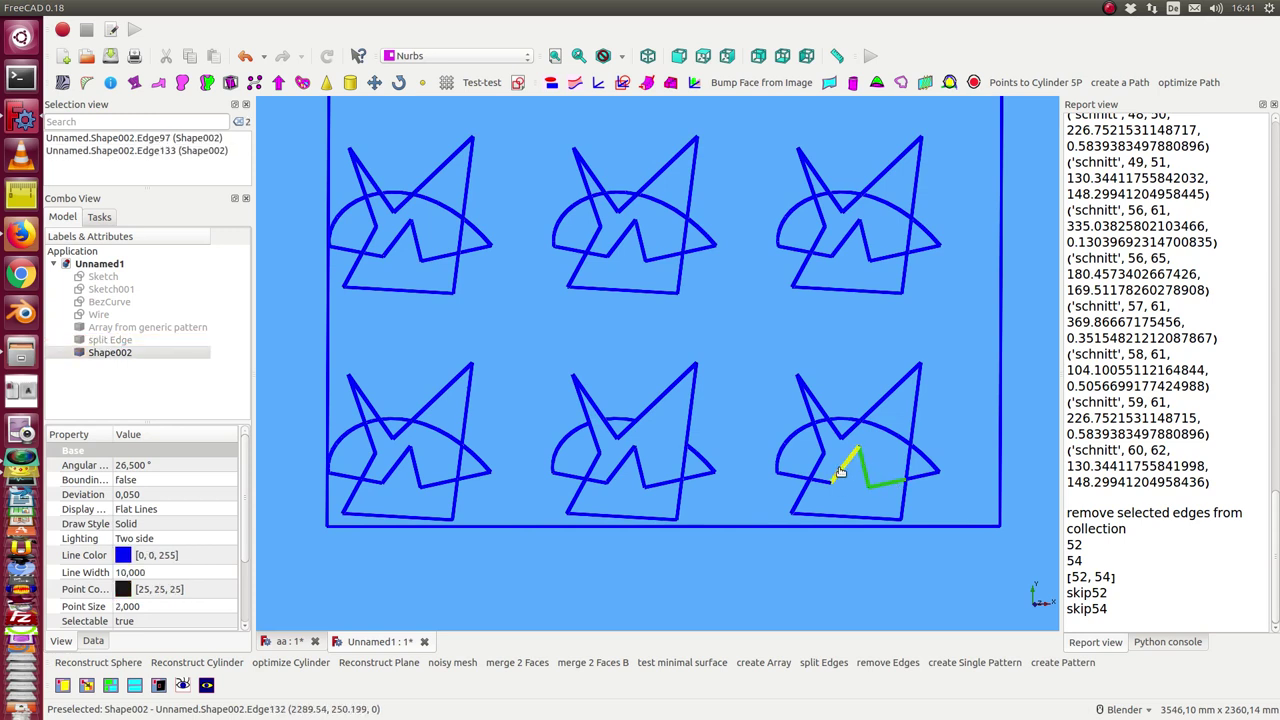
ctrl+click(840, 472)
ctrl+click(818, 240)
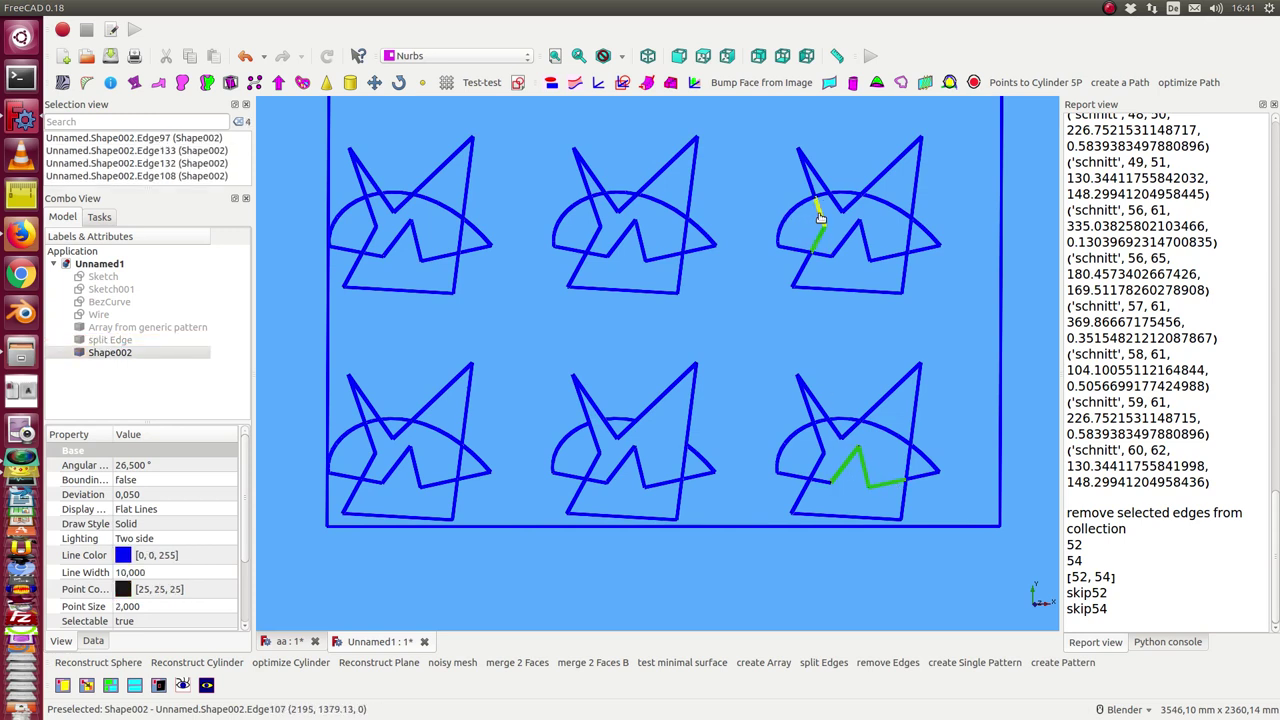
ctrl+click(820, 214)
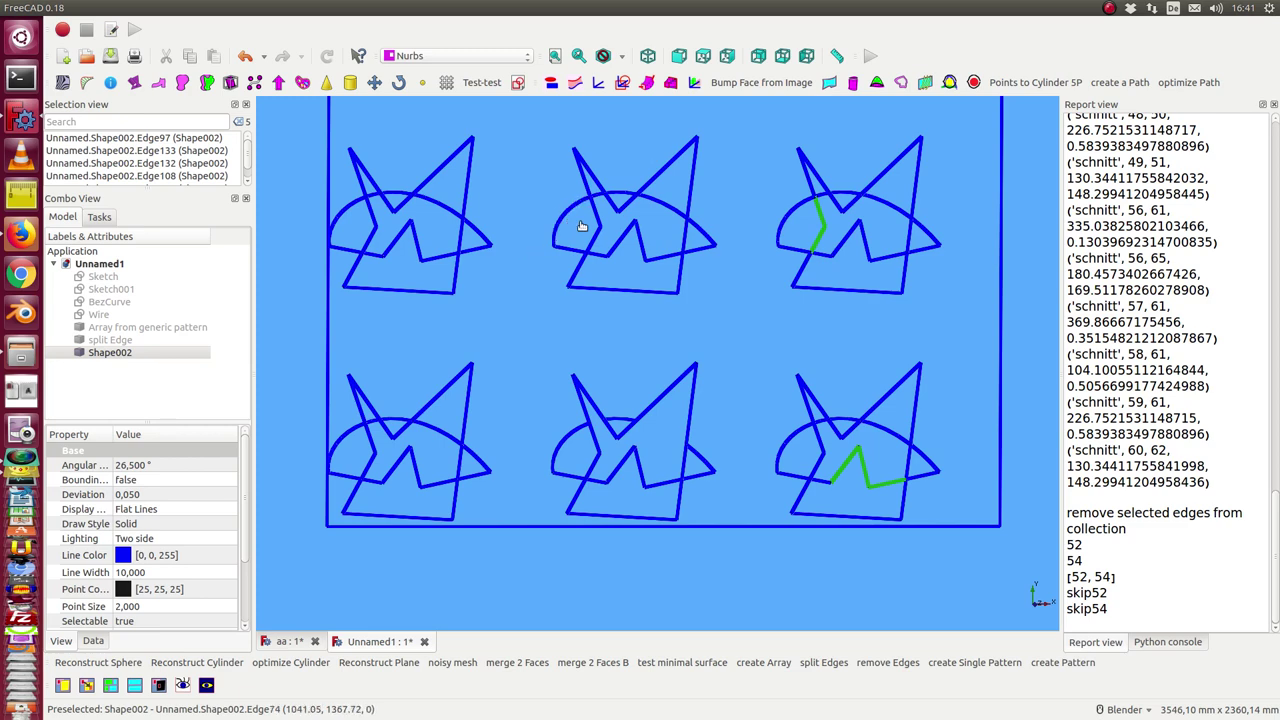
ctrl+click(624, 205)
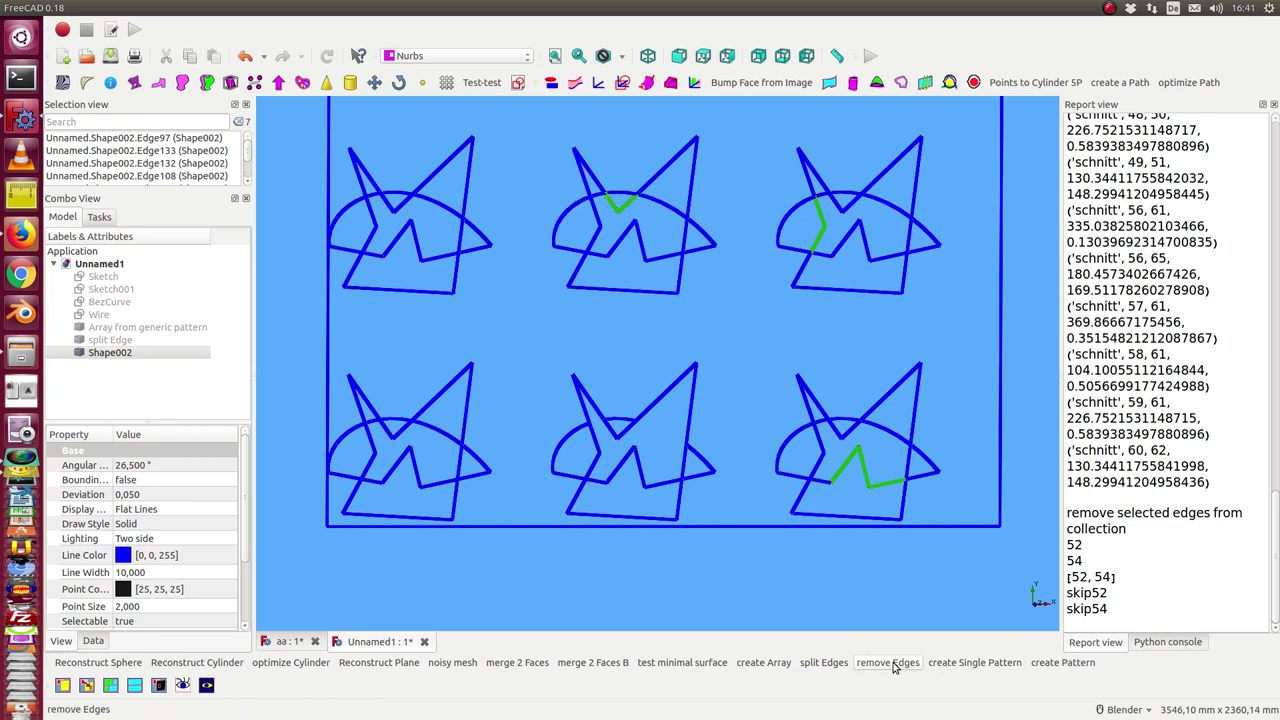
click(893, 664)
Step: Hide Shape002, cut one short lower-right edge into Shape004, then hide Shape003
click(111, 353)
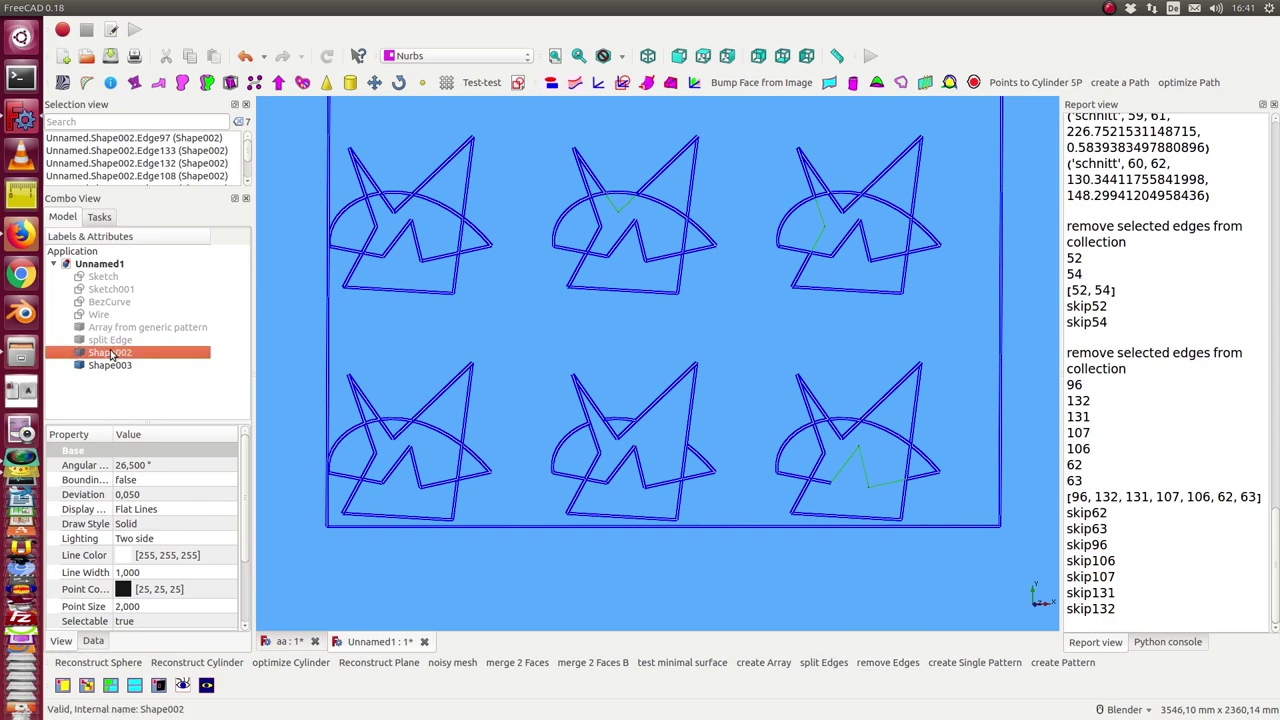
key(space)
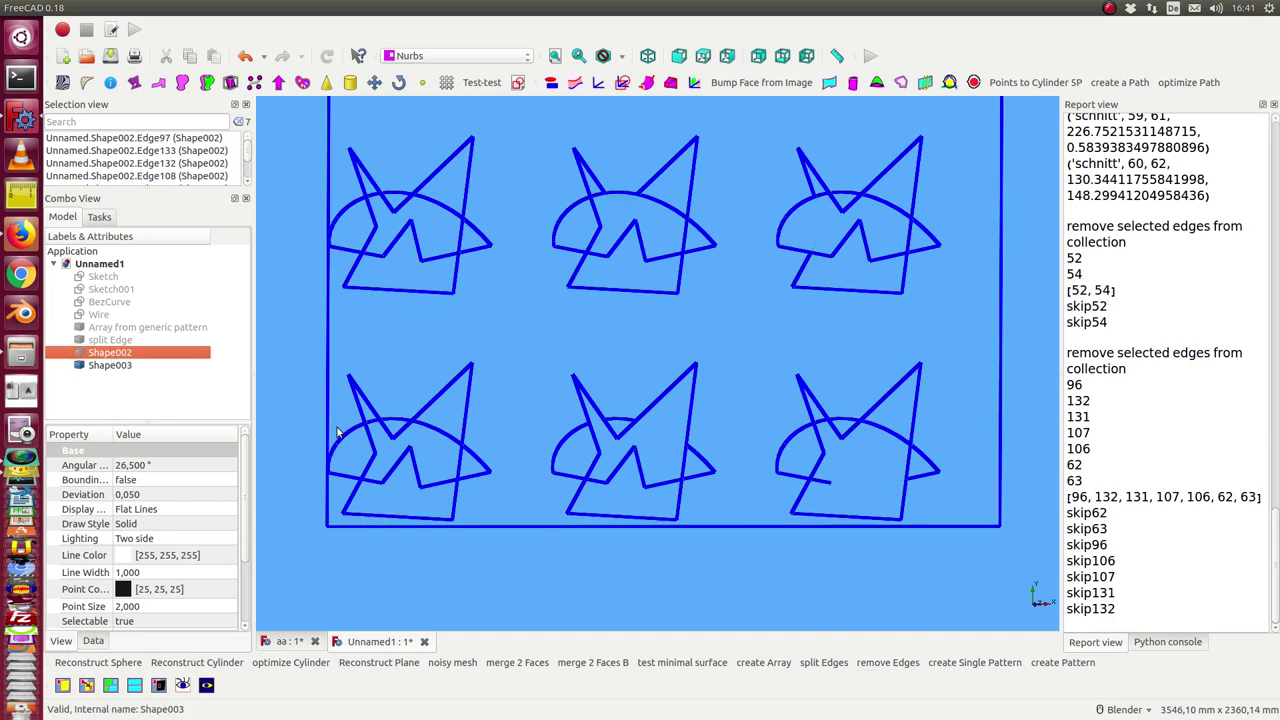
click(822, 484)
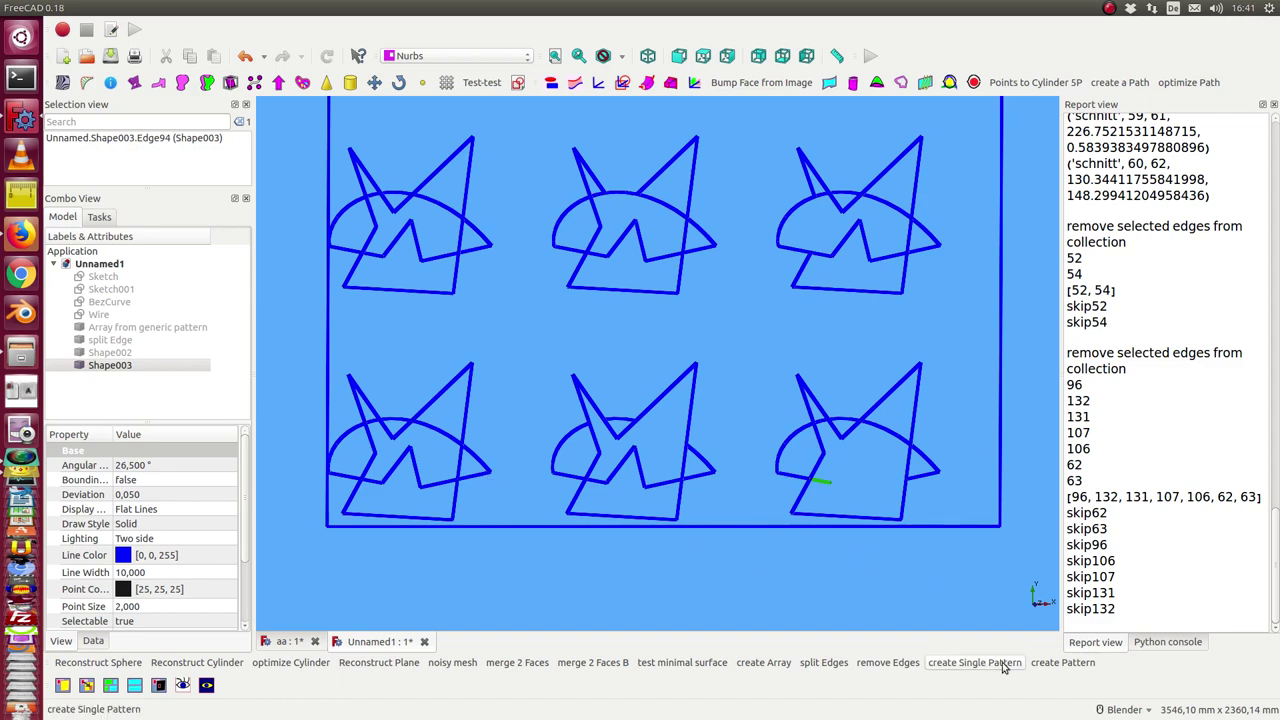
click(882, 663)
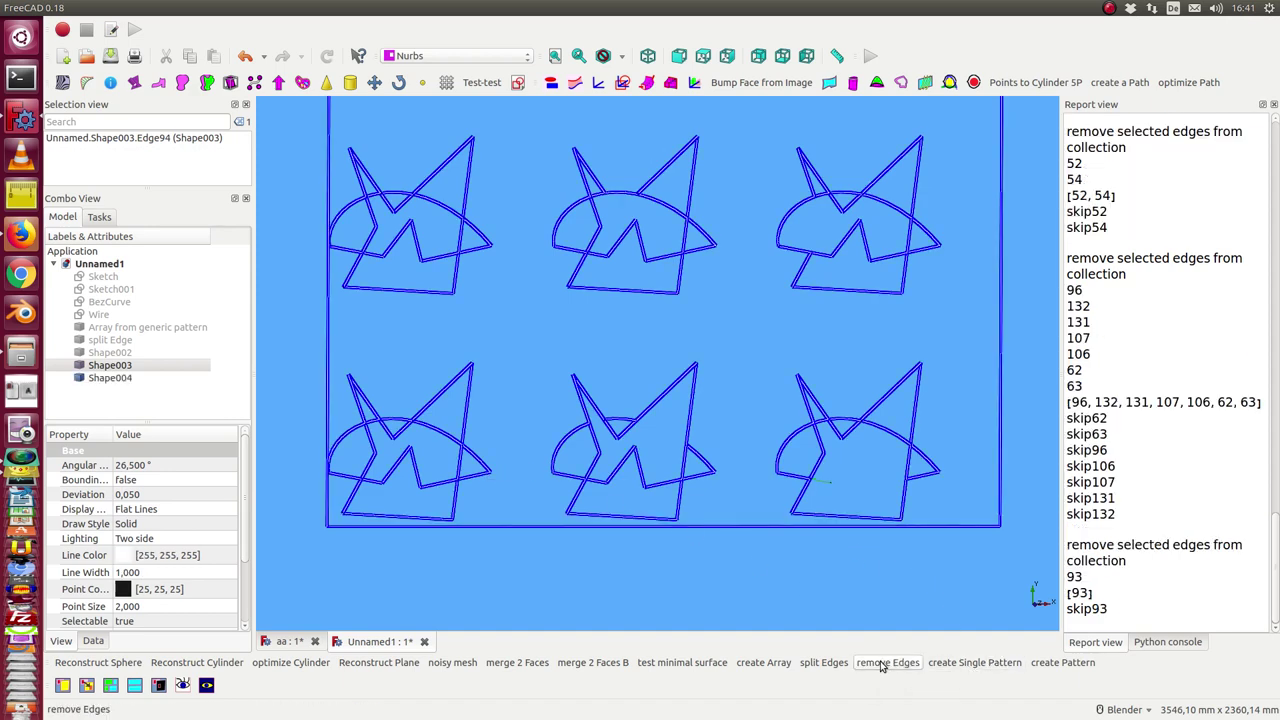
click(105, 365)
key(space)
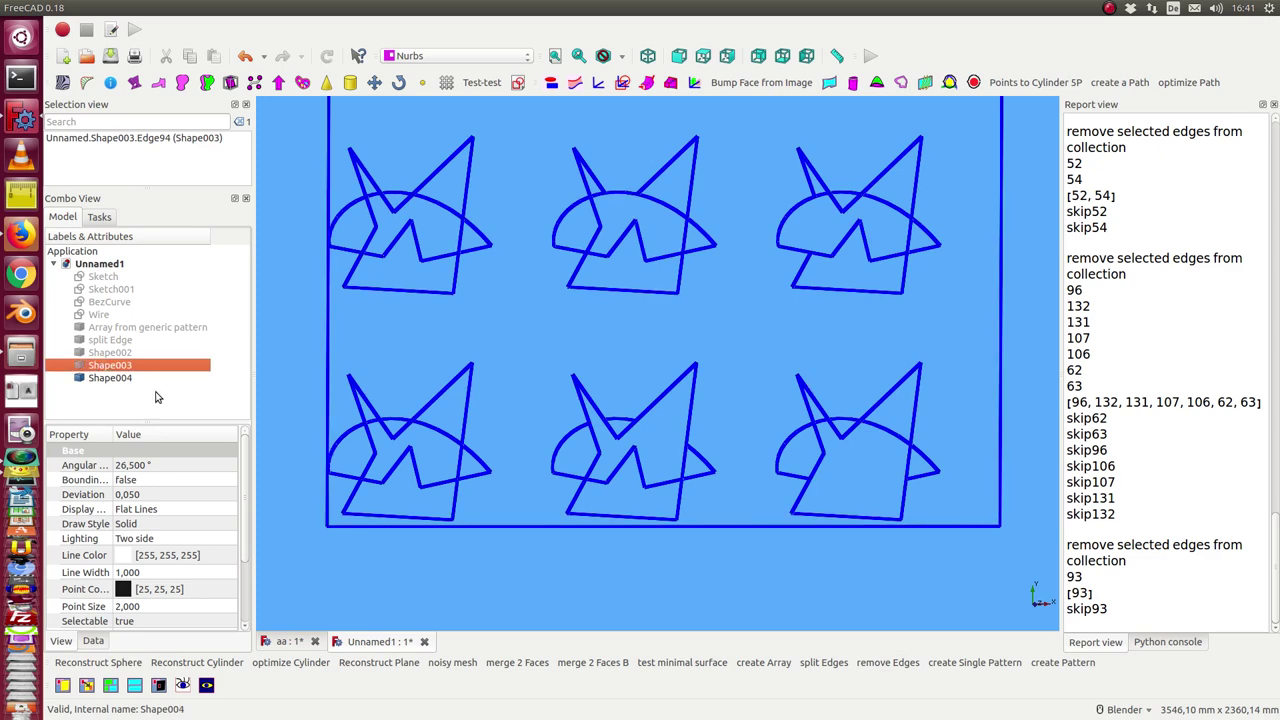
scroll(800, 400, down, 2)
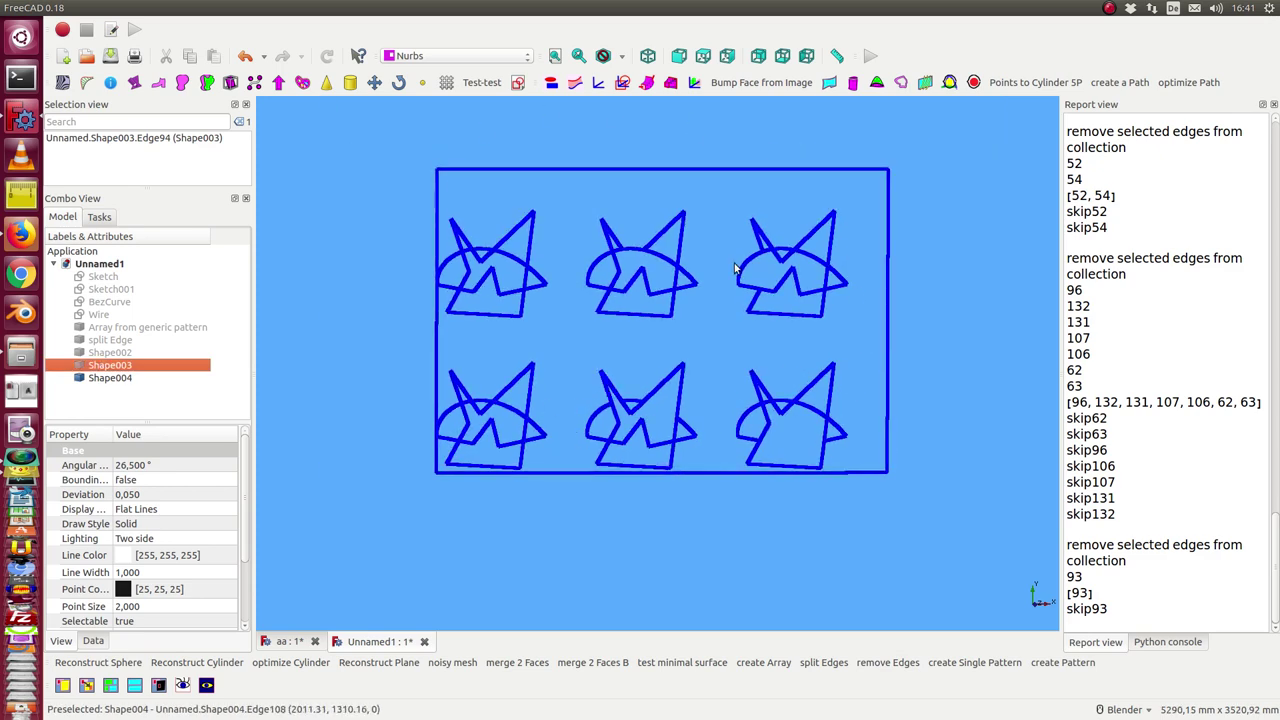
Step: Run 'create Single Pattern' on Shape004 to fill every enclosed region with coloured track faces
click(110, 377)
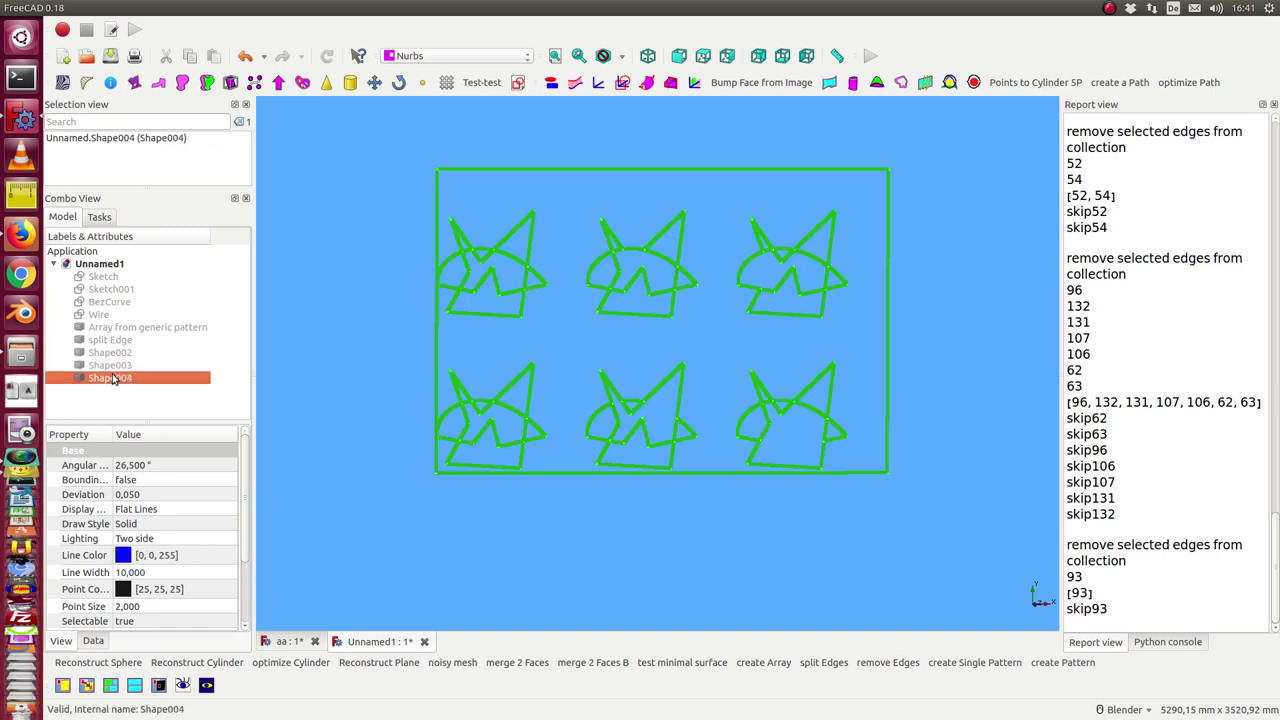
click(975, 663)
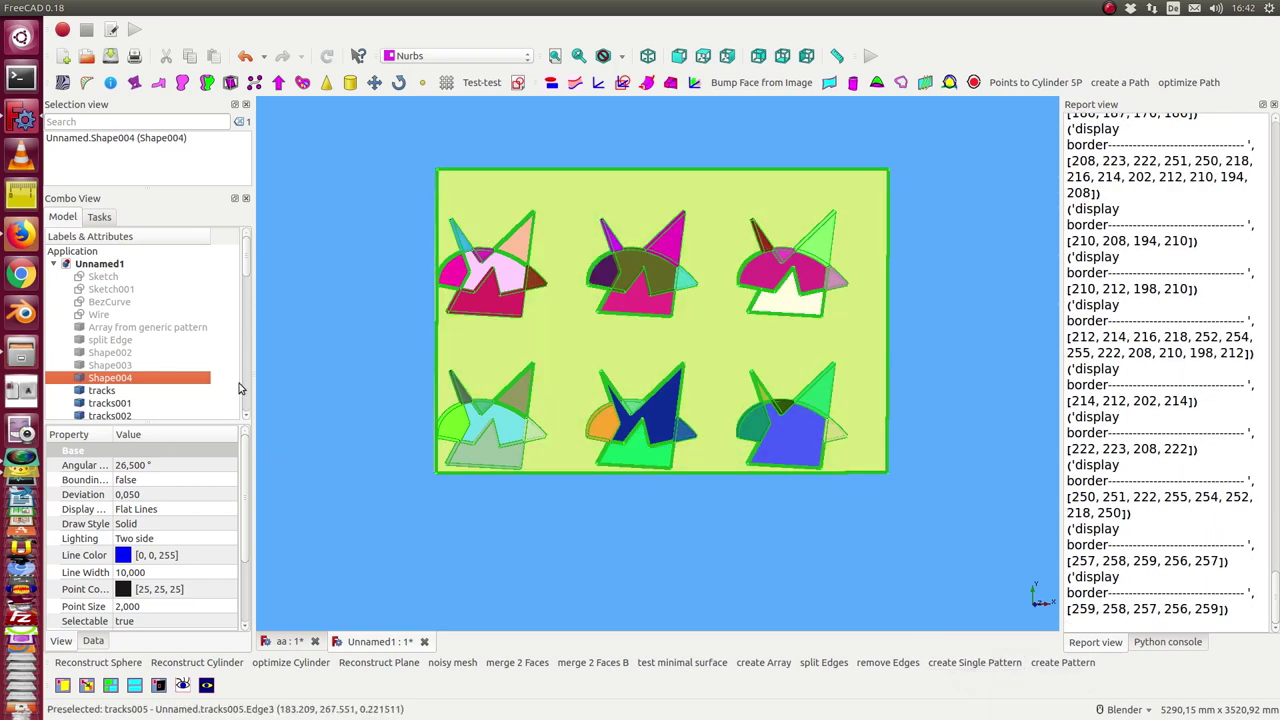
scroll(605, 537, down, 2)
Step: Hide the pale background face of the coloured pattern plate
middle_drag(605, 537, 594, 491)
scroll(593, 487, up, 2)
click(563, 356)
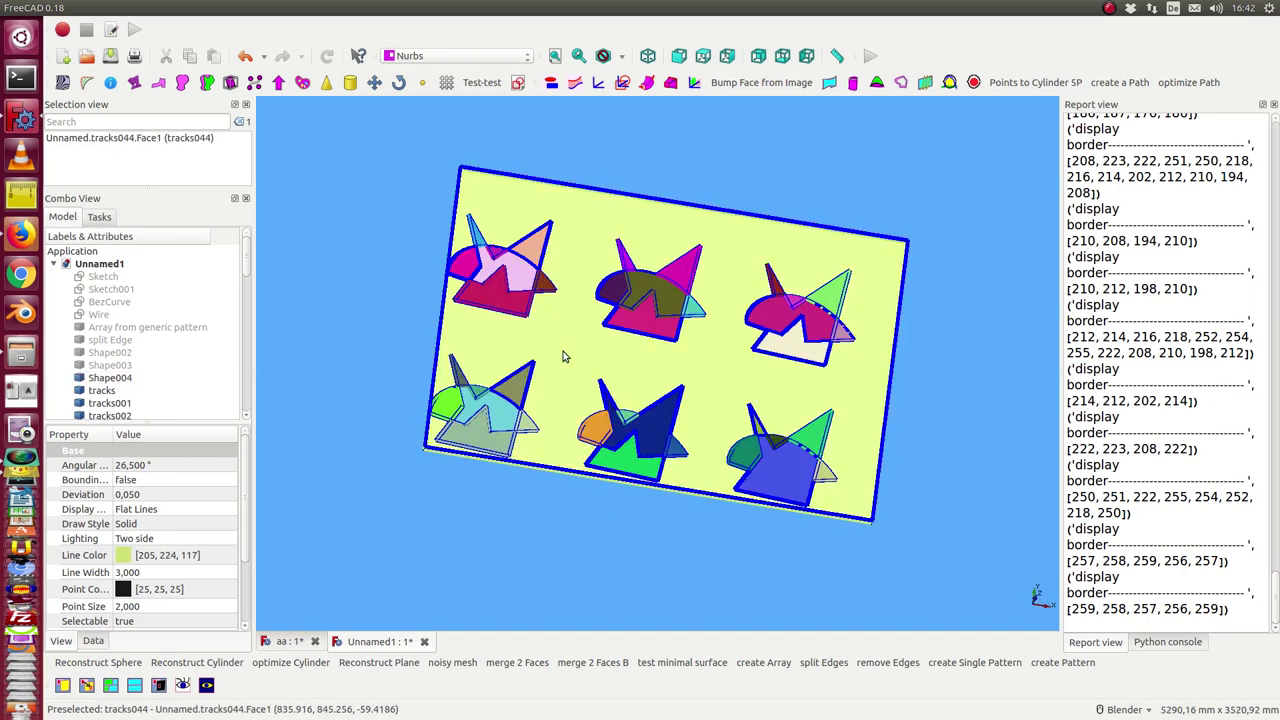
click(563, 353)
key(space)
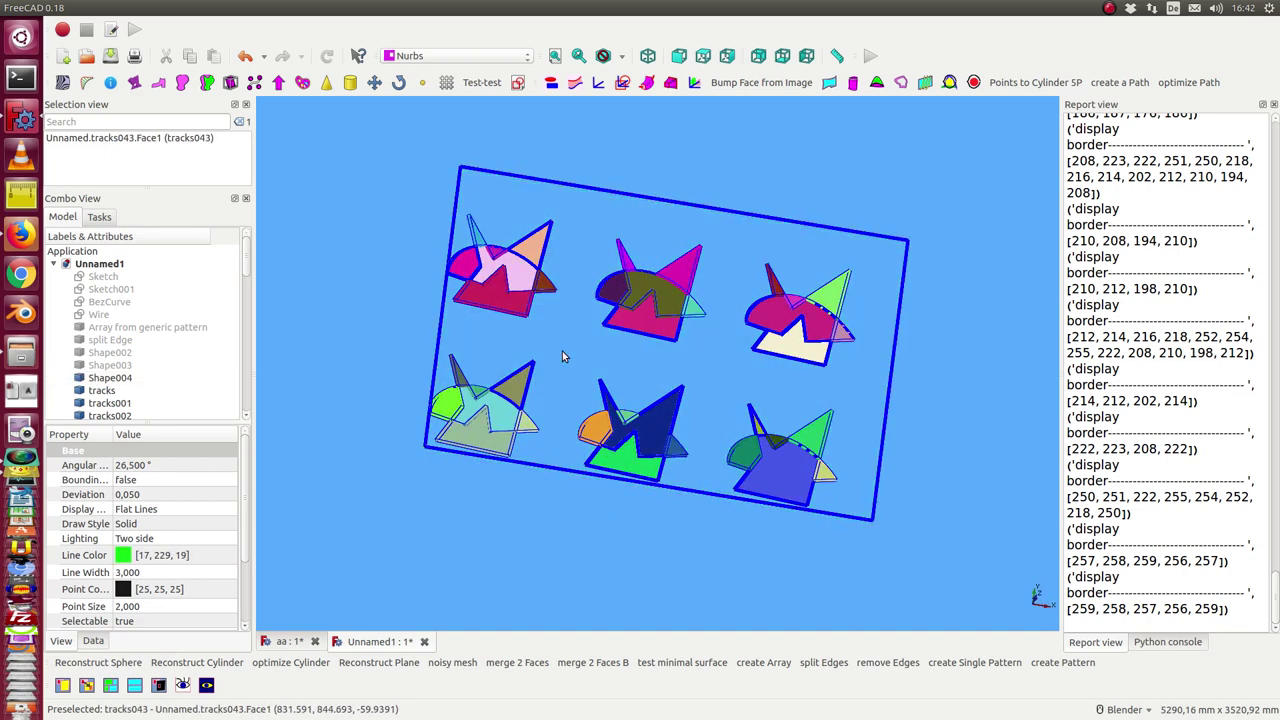
Step: Inspect the top middle motif's faces and hide the blue border plate Shape004
click(637, 322)
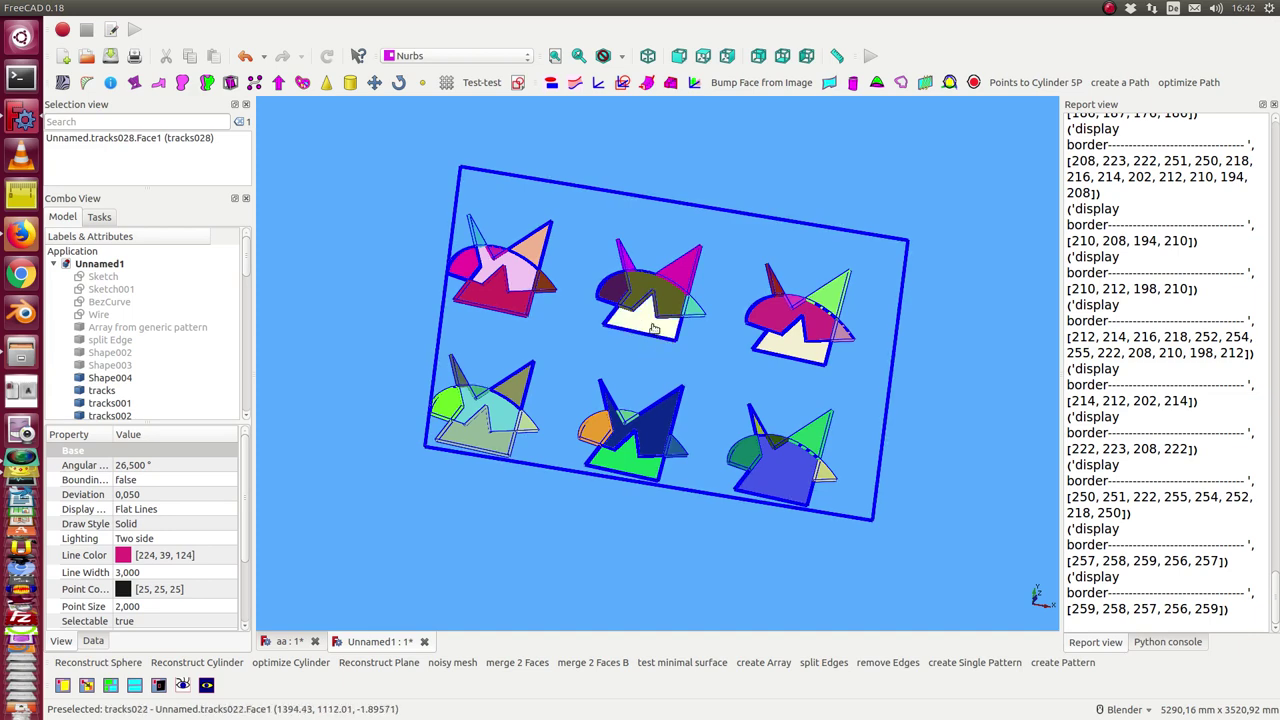
click(665, 312)
click(672, 302)
middle_drag(726, 372, 208, 328)
scroll(135, 335, down, 4)
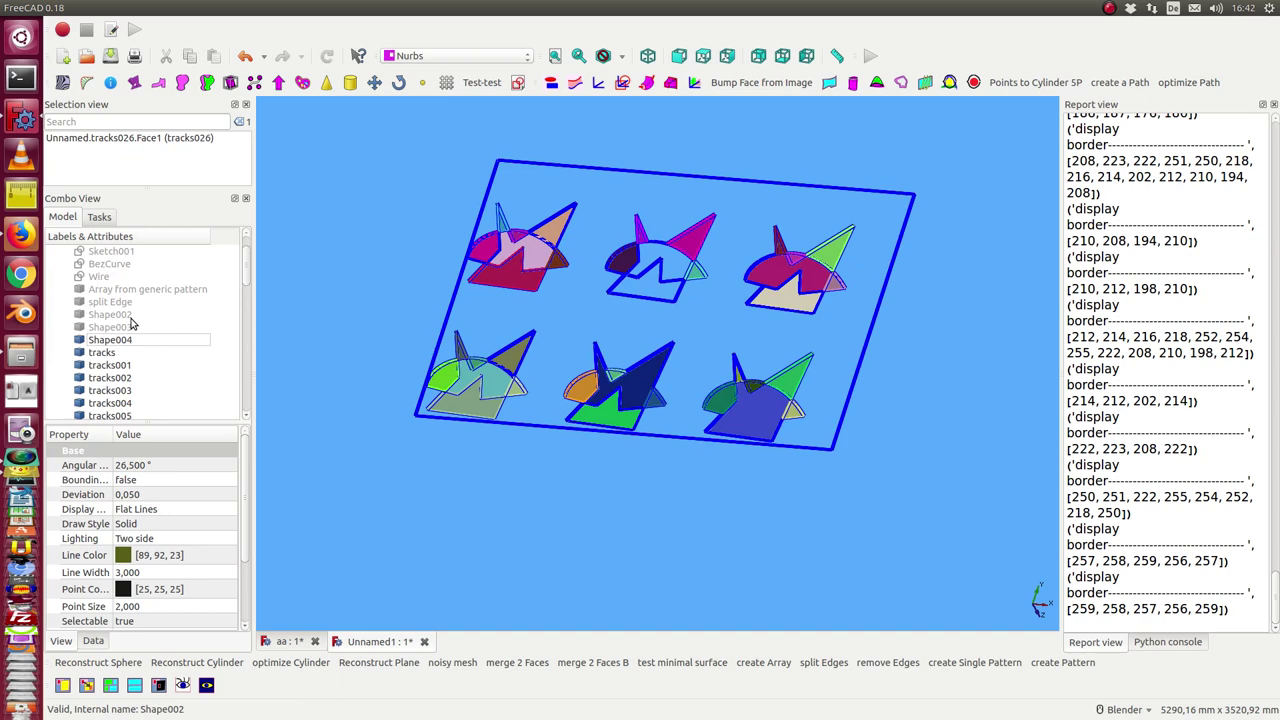
scroll(138, 351, up, 3)
click(110, 340)
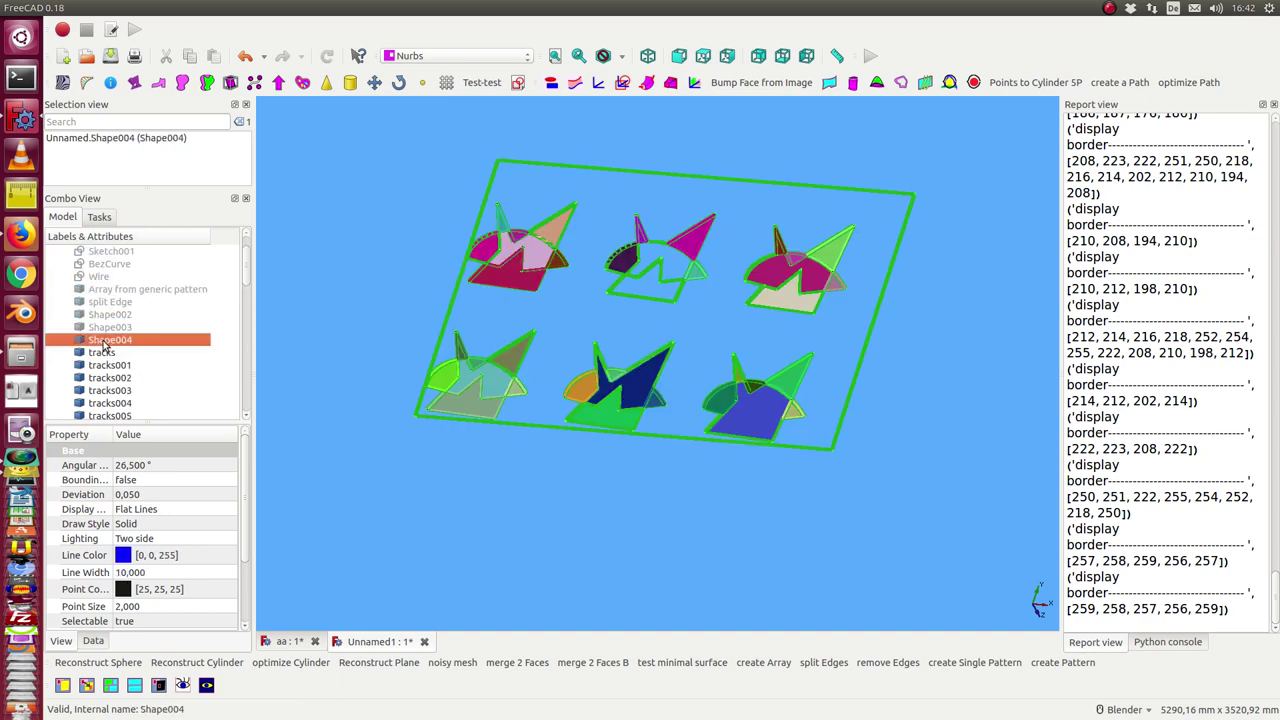
key(space)
middle_drag(351, 369, 186, 429)
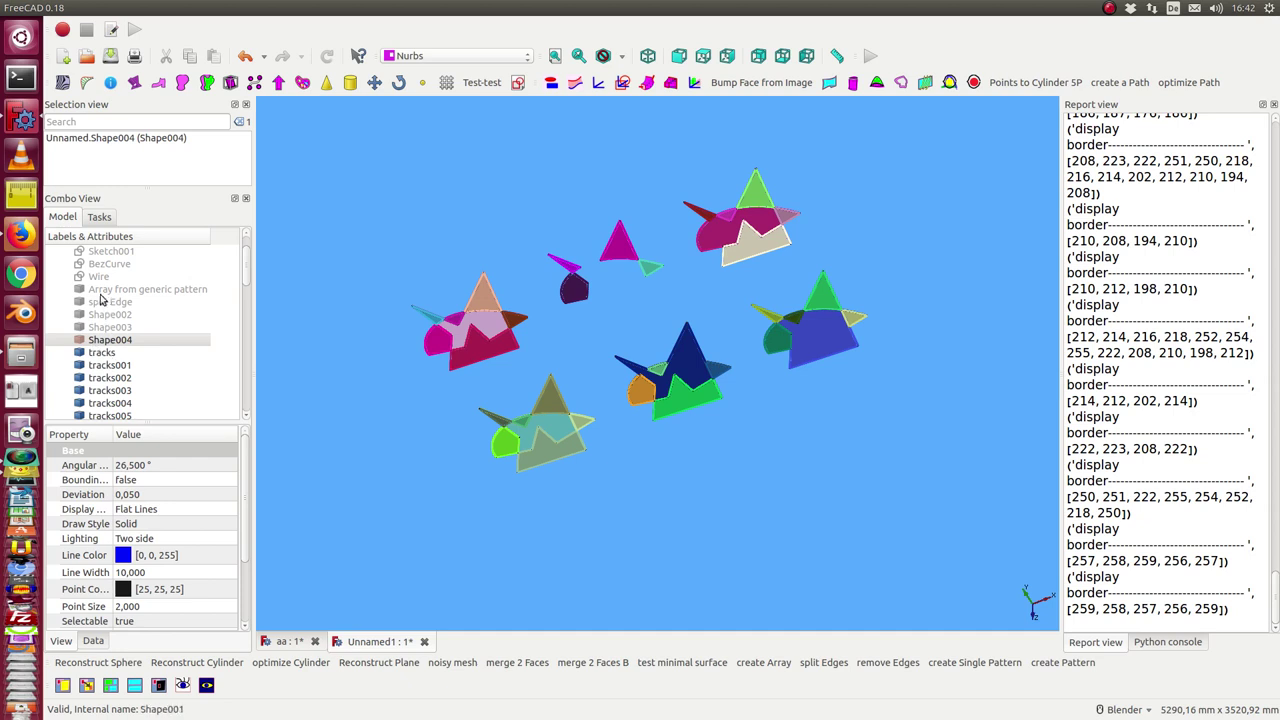
Step: Delete everything from 'Array from generic pattern' down to tracks044
click(99, 289)
key(shift+Down)
key(shift+Down)
key(shift+Down)
key(shift+Down)
key(shift+Down)
key(shift+Down)
key(shift+Down)
key(shift+Down)
key(shift+Down)
key(shift+Down)
key(shift+Down)
key(shift+Down)
key(shift+Down)
key(shift+Down)
key(shift+Down)
key(shift+Down)
key(shift+Down)
key(shift+Down)
key(shift+Down)
key(shift+Down)
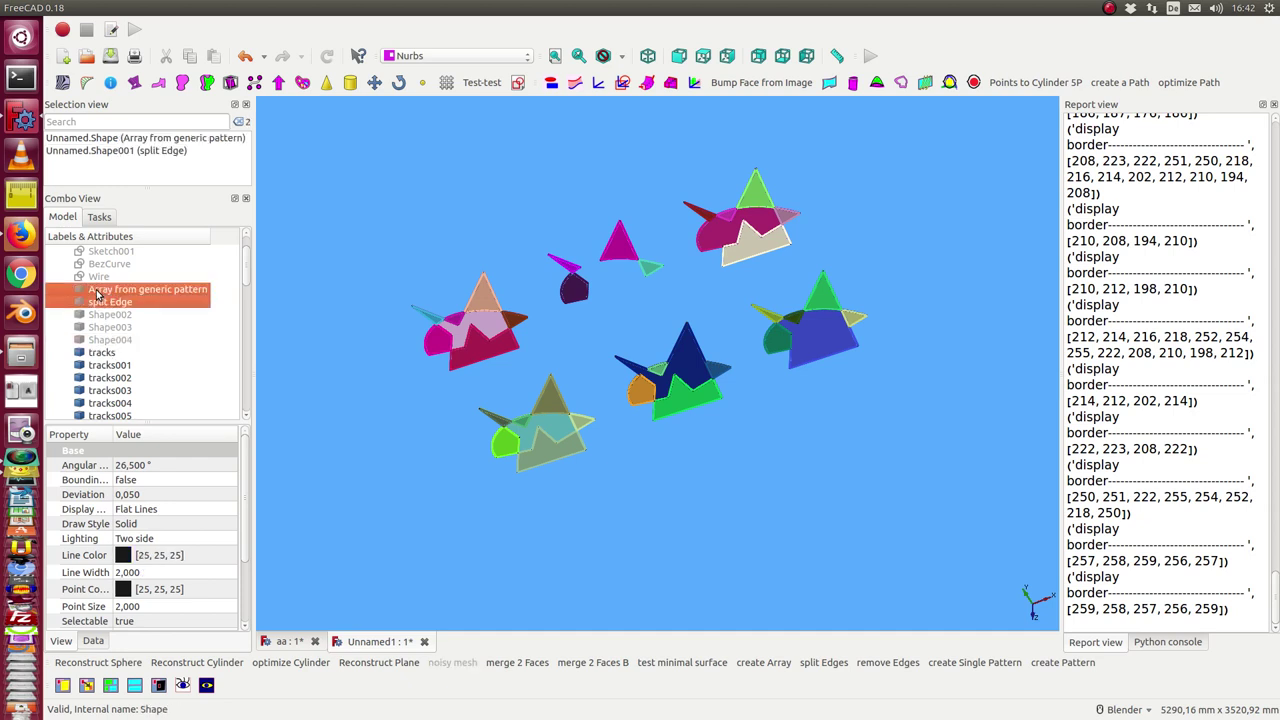
key(shift+Down)
key(shift+Down)
key(shift+Down)
key(shift+Down)
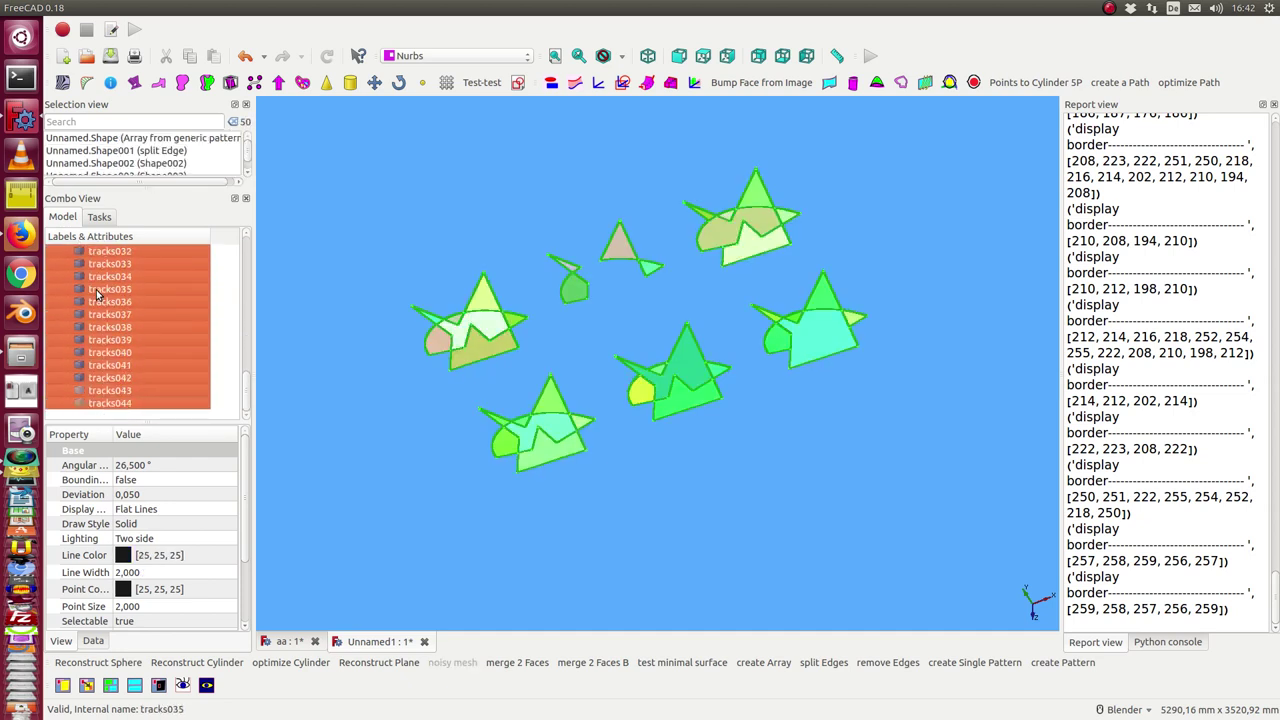
key(Delete)
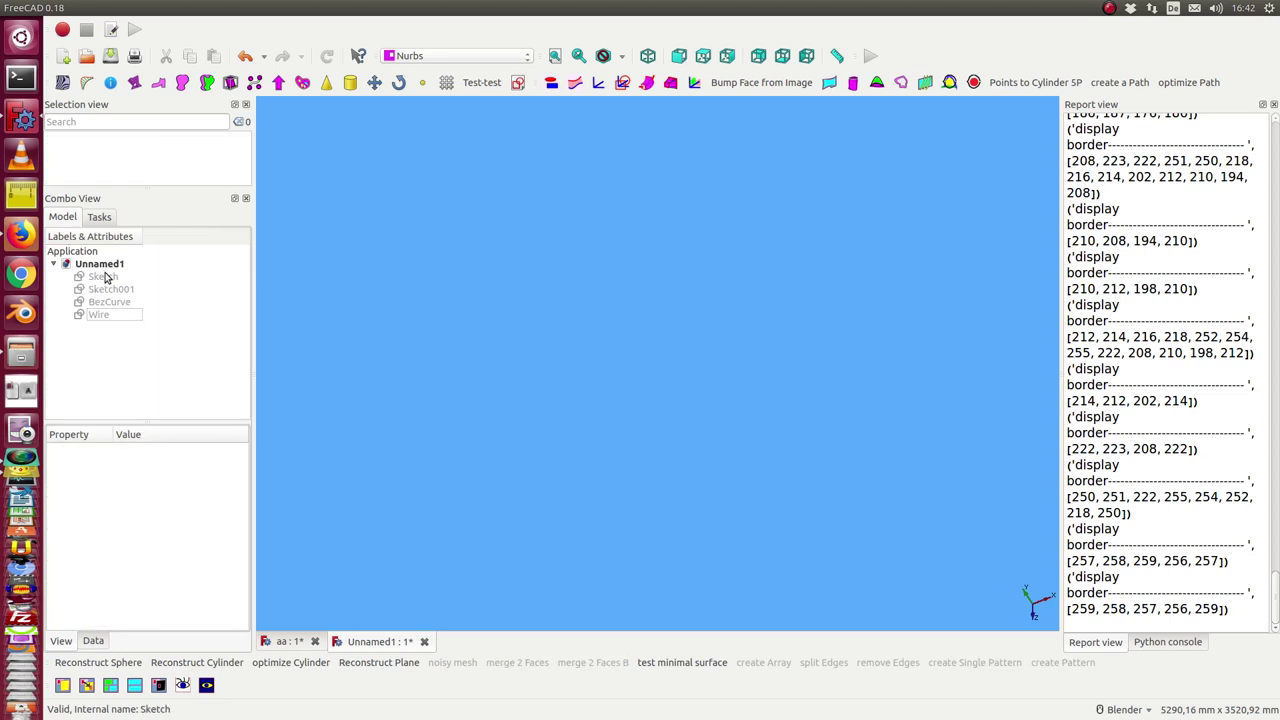
Step: Make Sketch001, BezCurve and Wire visible again
click(104, 277)
click(110, 289)
key(space)
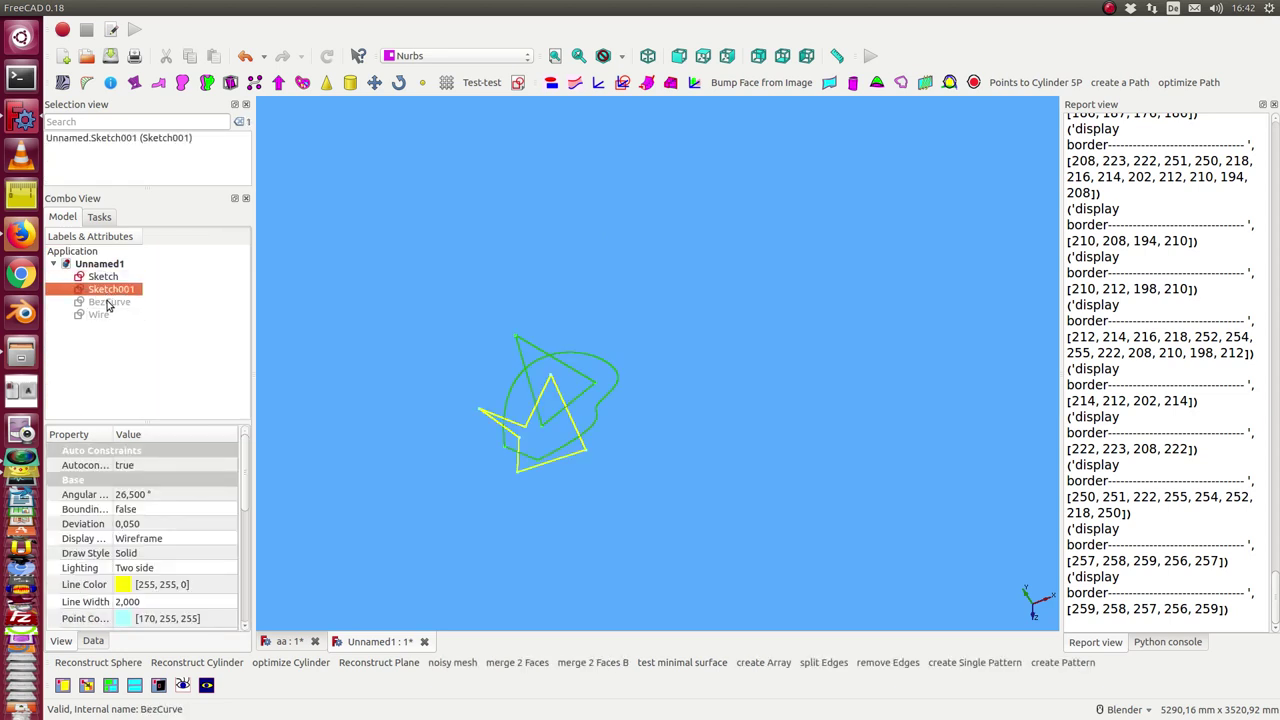
click(105, 302)
key(space)
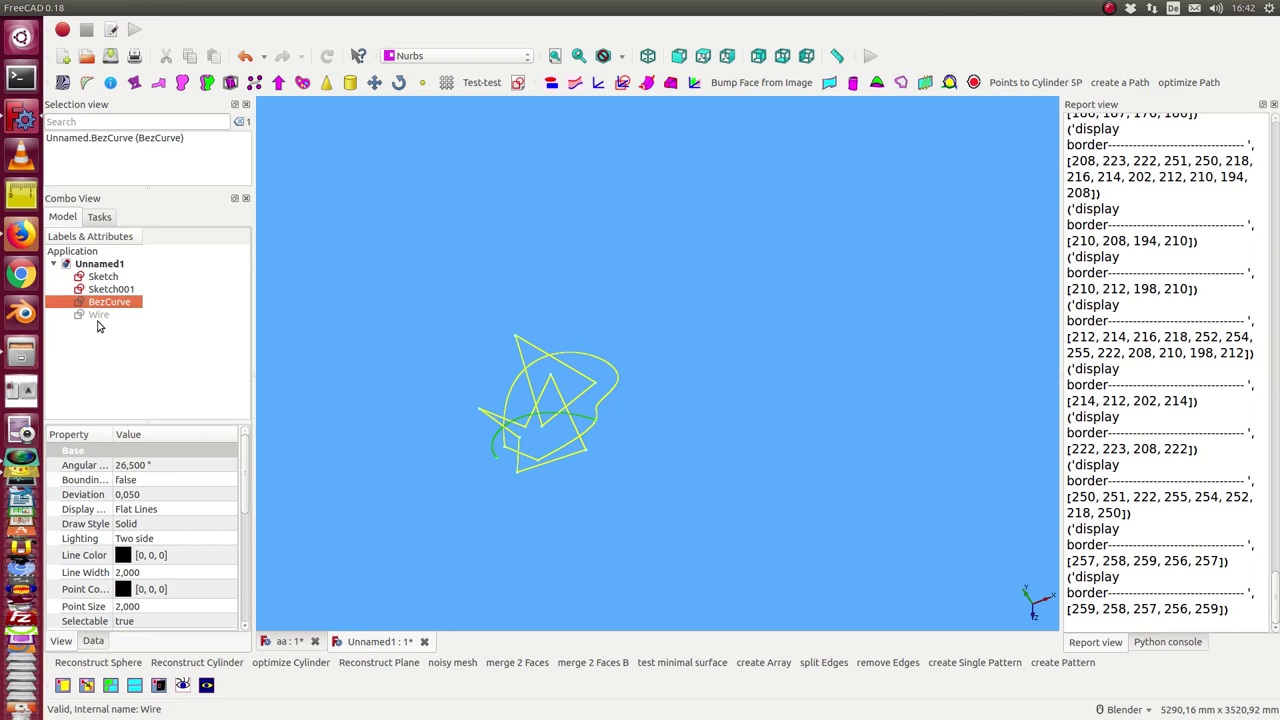
click(92, 316)
key(space)
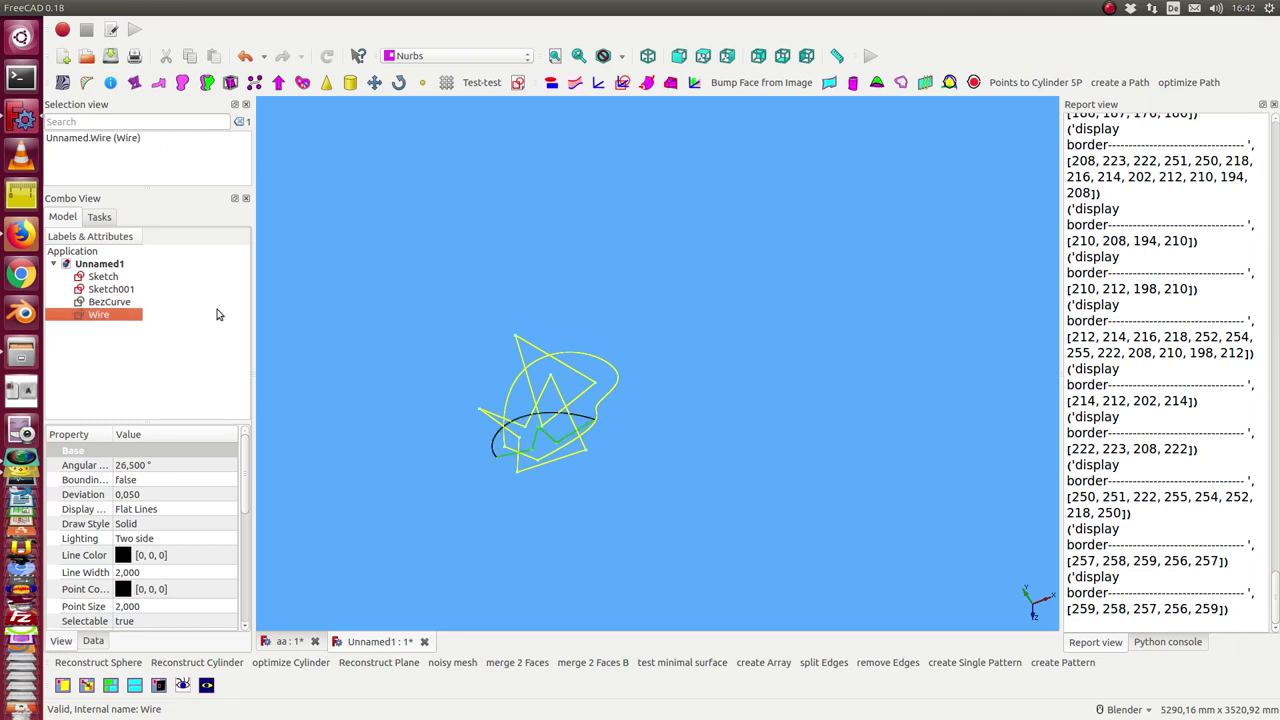
Step: Select Sketch, Sketch001, BezCurve and Wire together
click(102, 277)
ctrl+click(108, 289)
ctrl+click(102, 302)
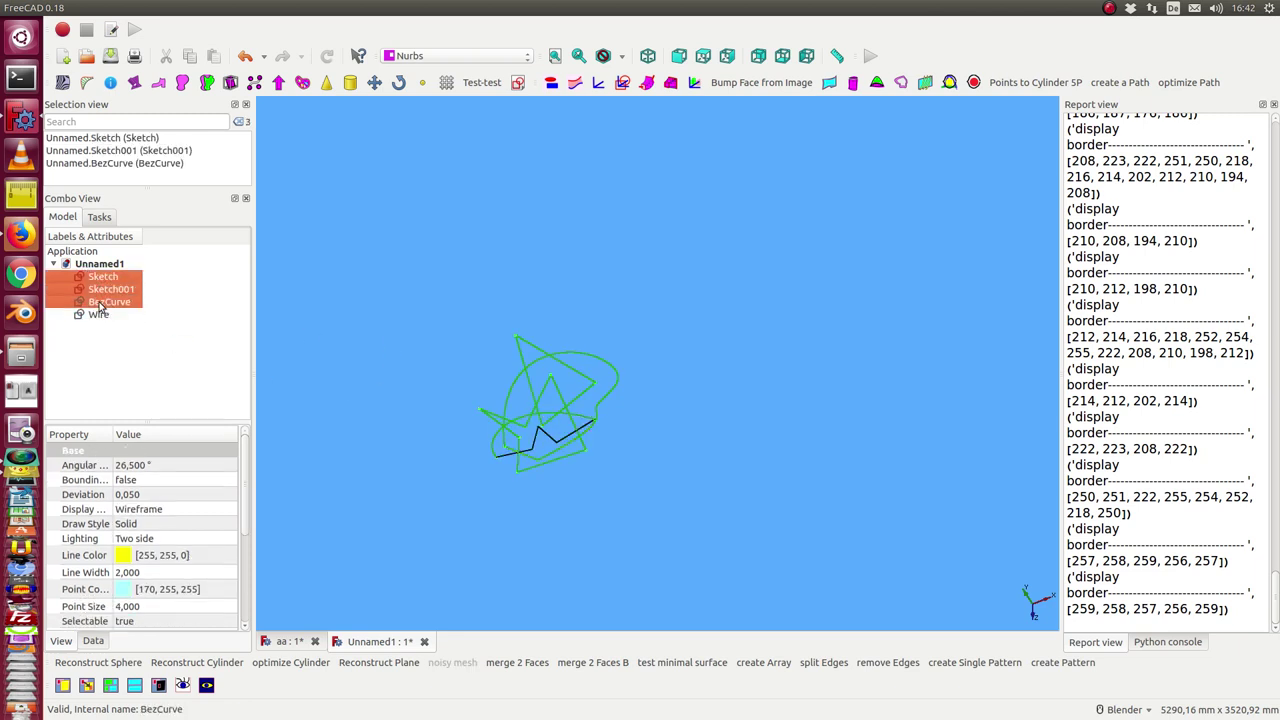
ctrl+click(98, 315)
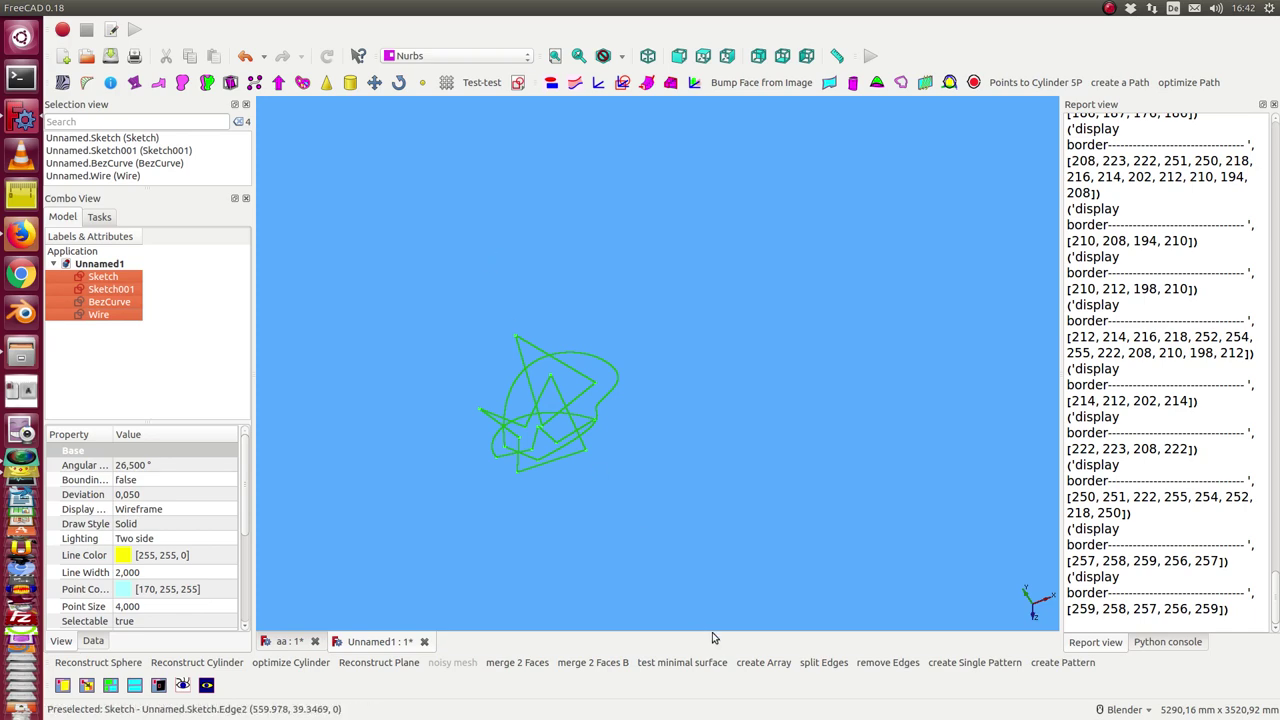
Step: Rebuild the 3×2 array from the four curves and split its edges at every crossing
click(763, 662)
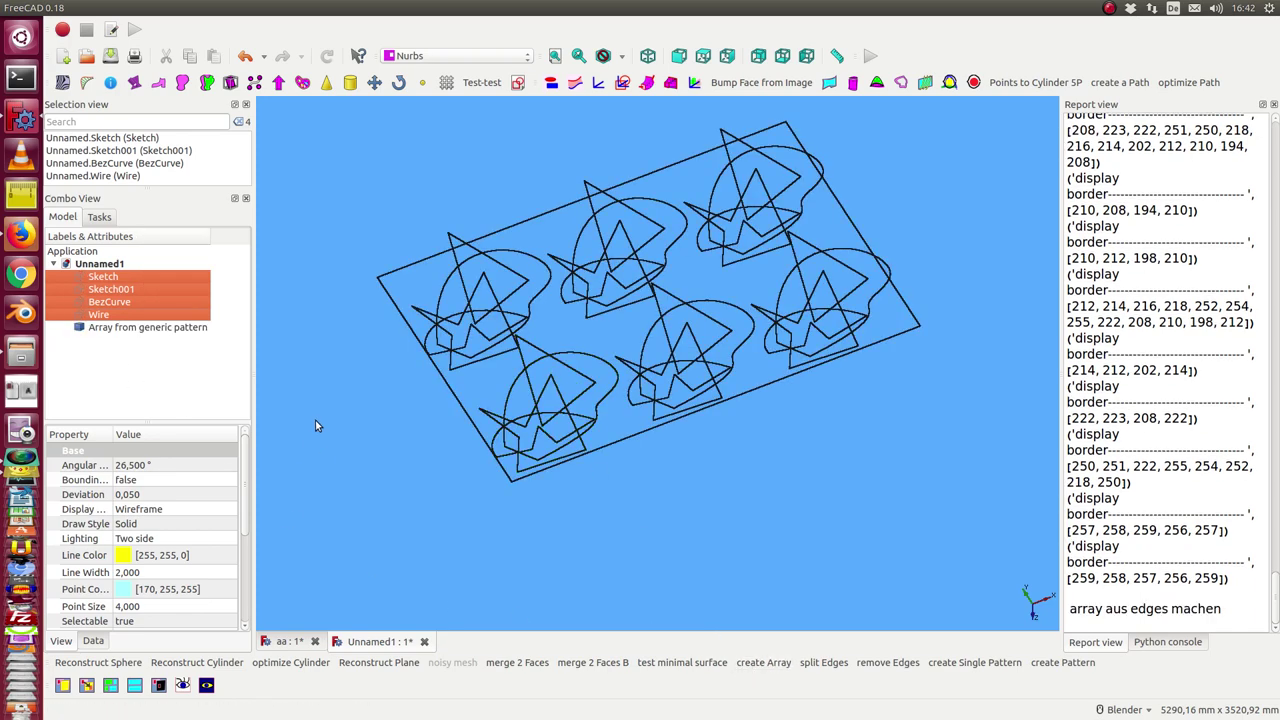
key(2)
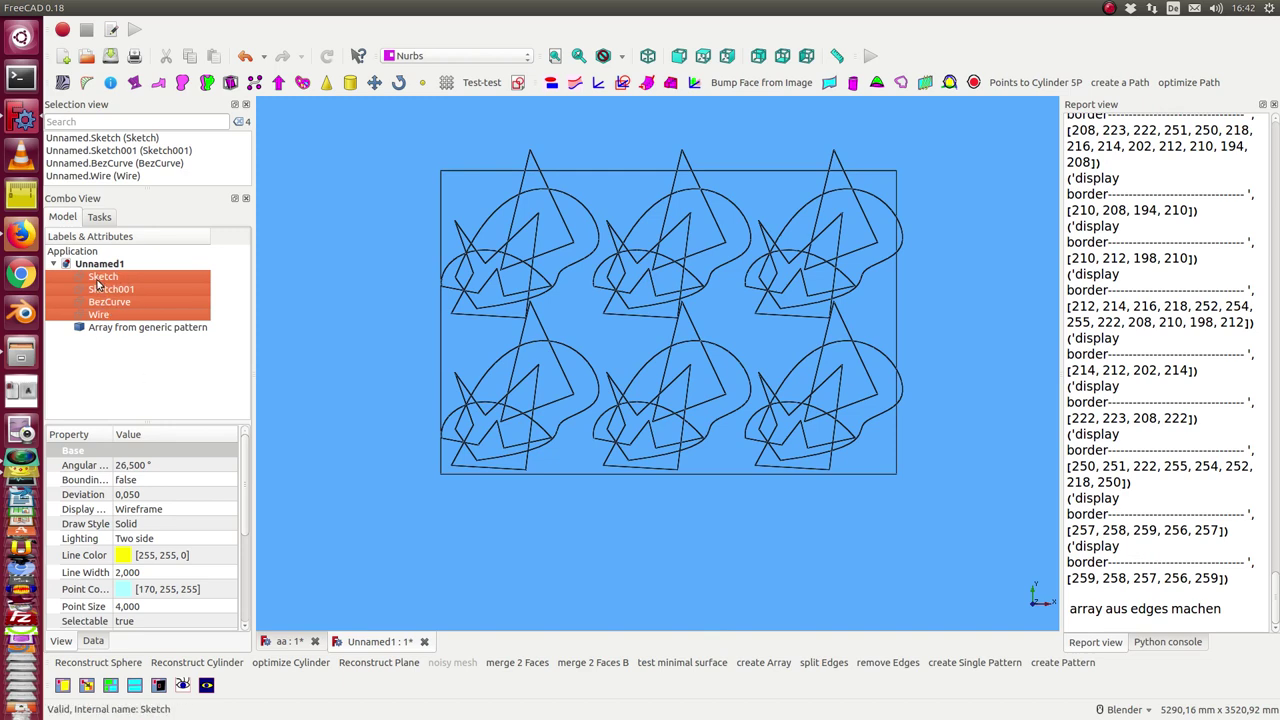
click(152, 327)
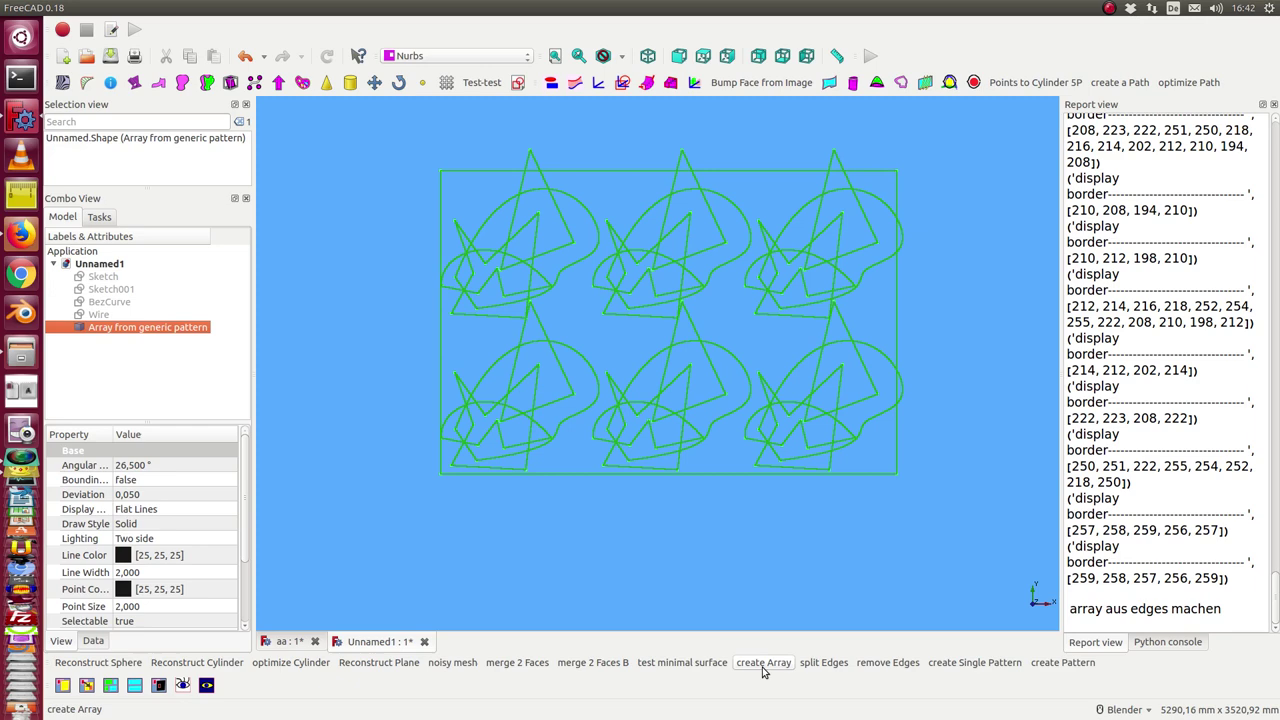
click(828, 665)
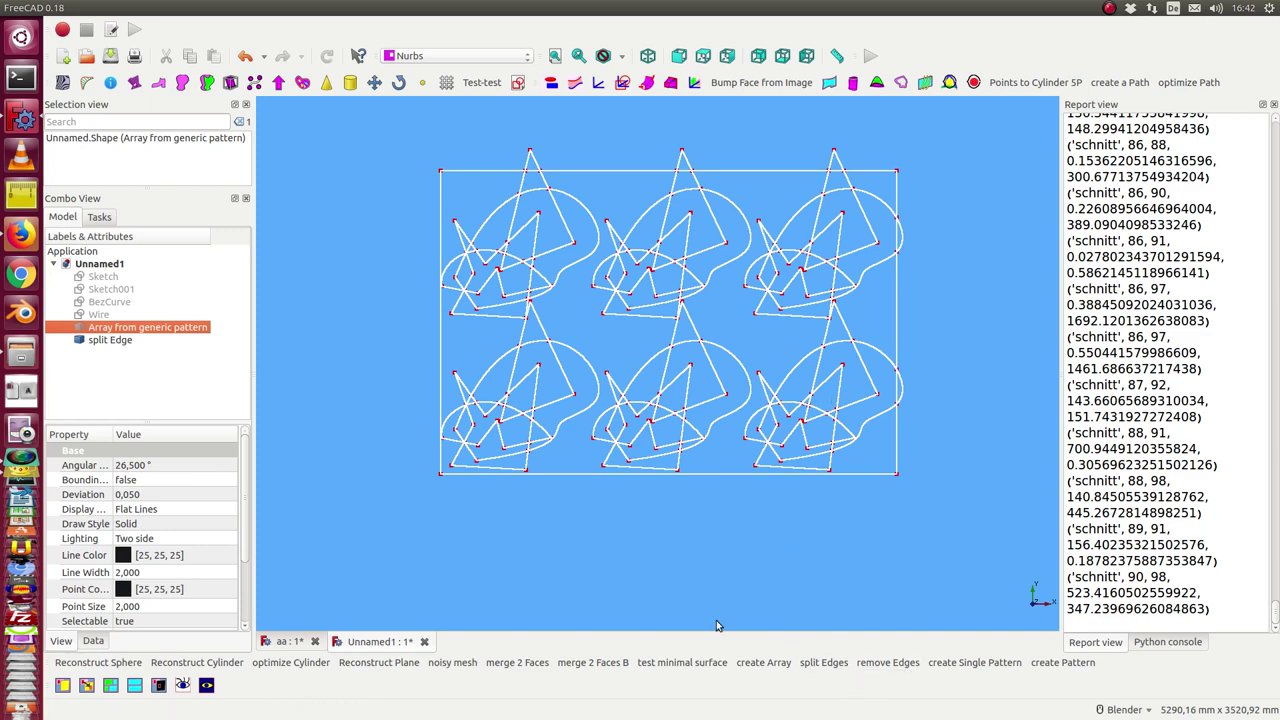
Step: Run the Single Pattern macro on the split Edge, filling all six motifs' enclosed areas with coloured faces
click(108, 341)
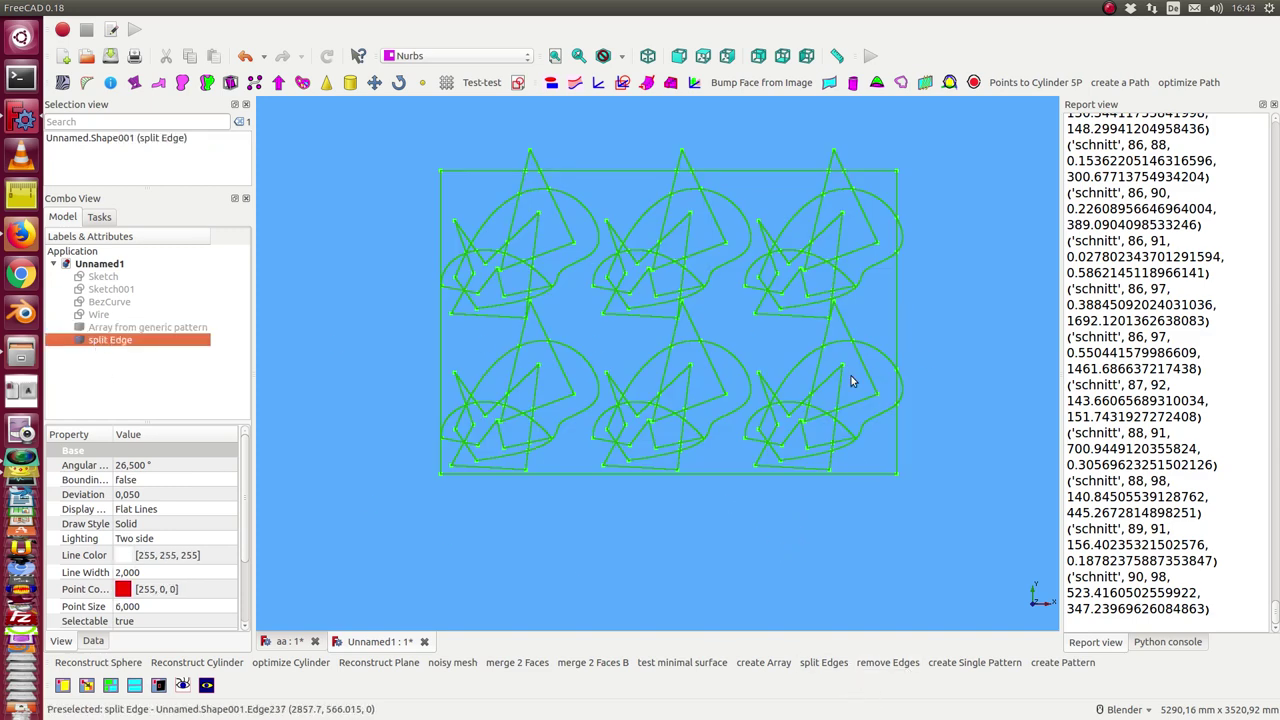
click(976, 663)
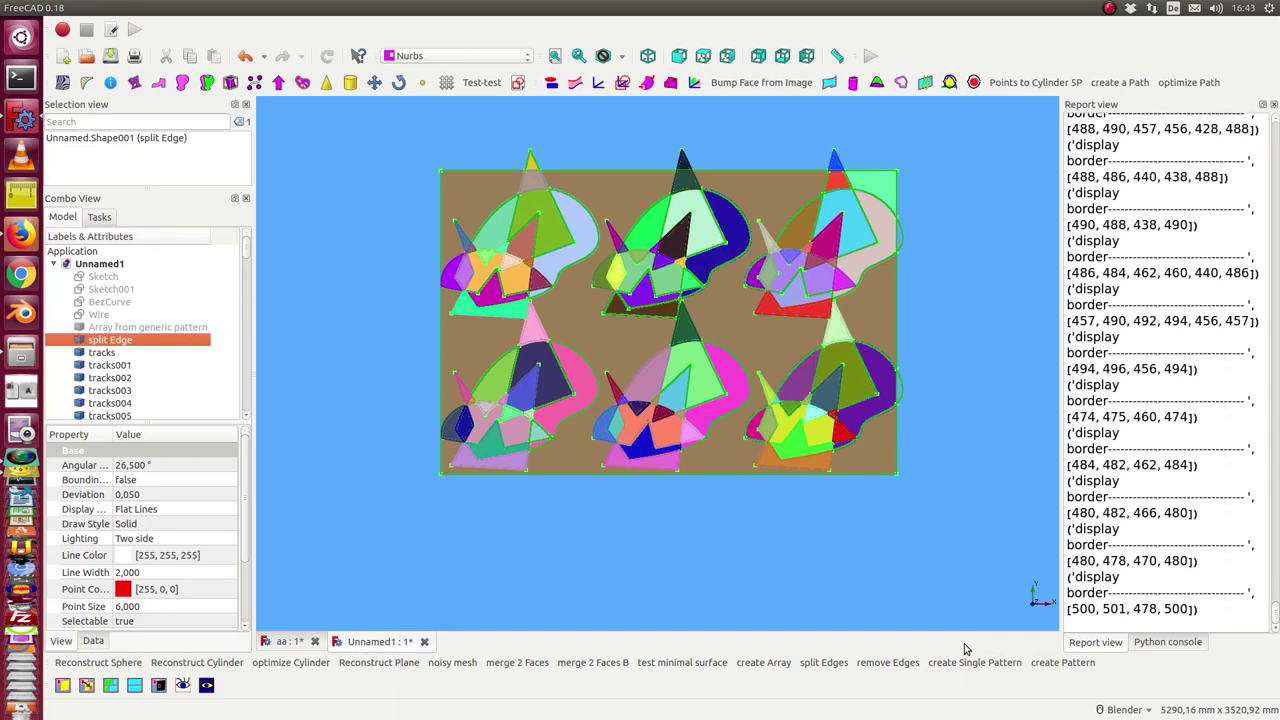
scroll(600, 597, down, 4)
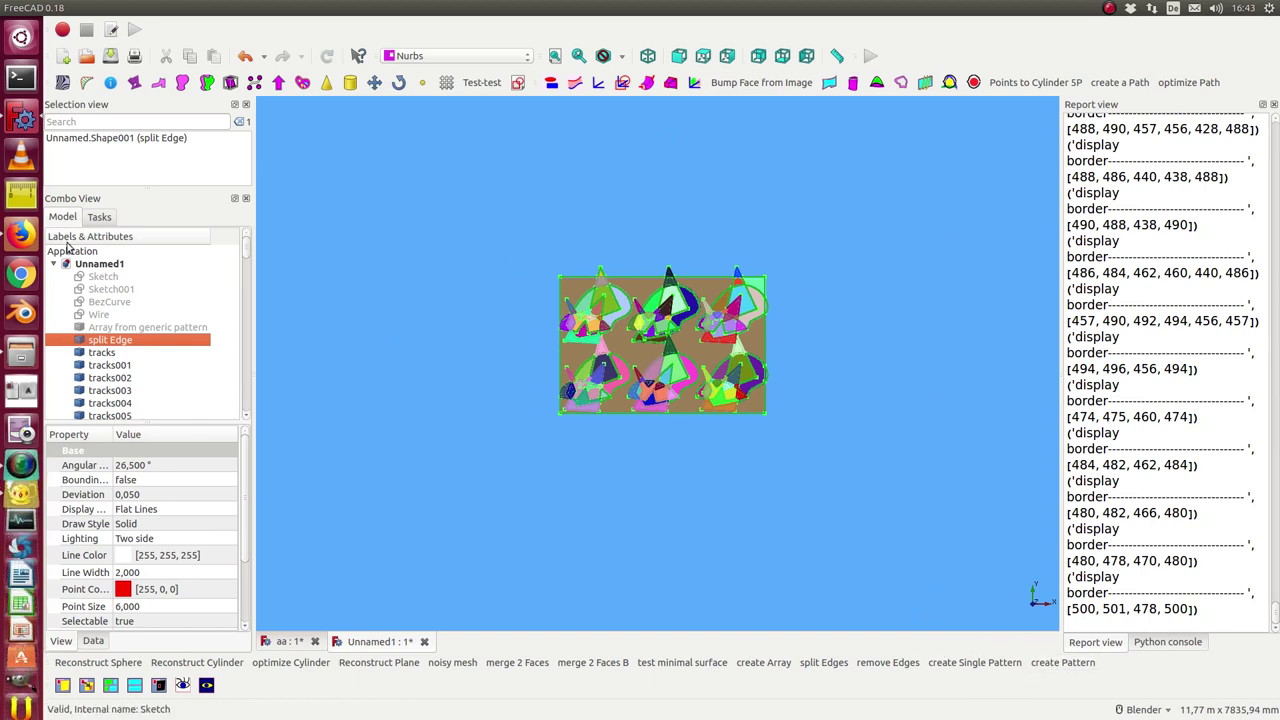
Step: Tile the coloured block into two rows of three on maroon with the Pattern macro, then fit the view
click(1052, 664)
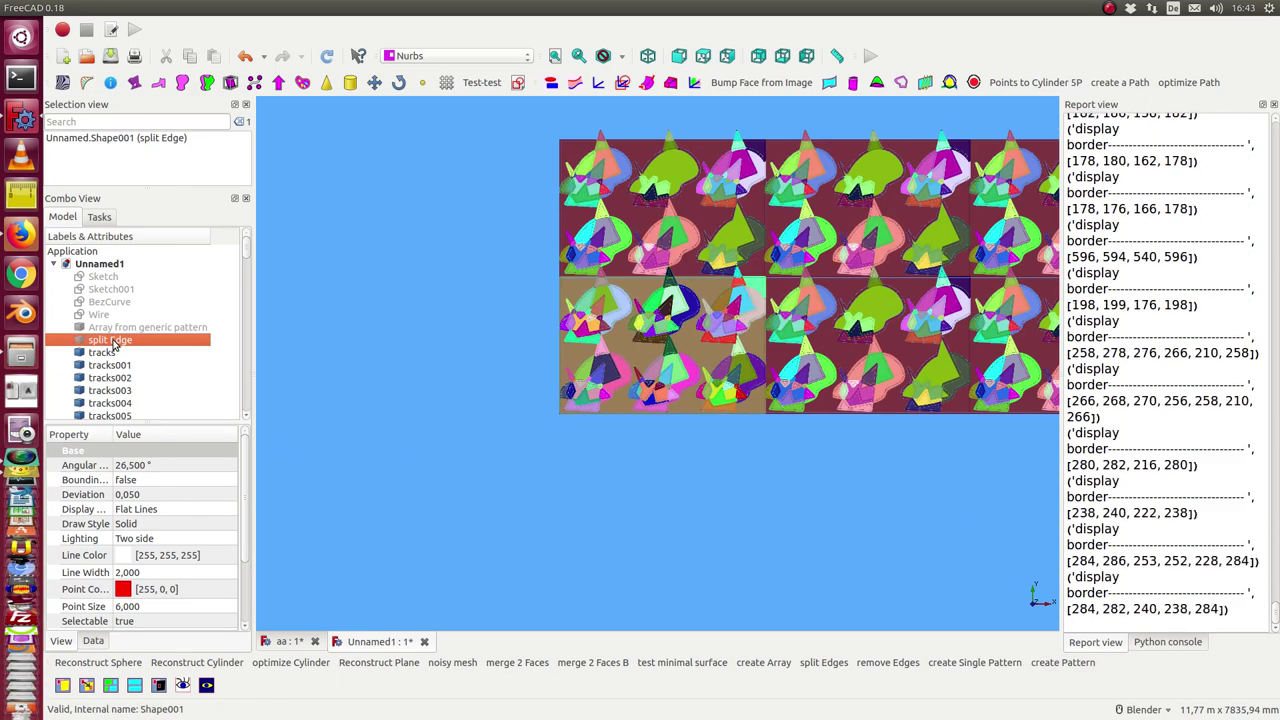
click(555, 57)
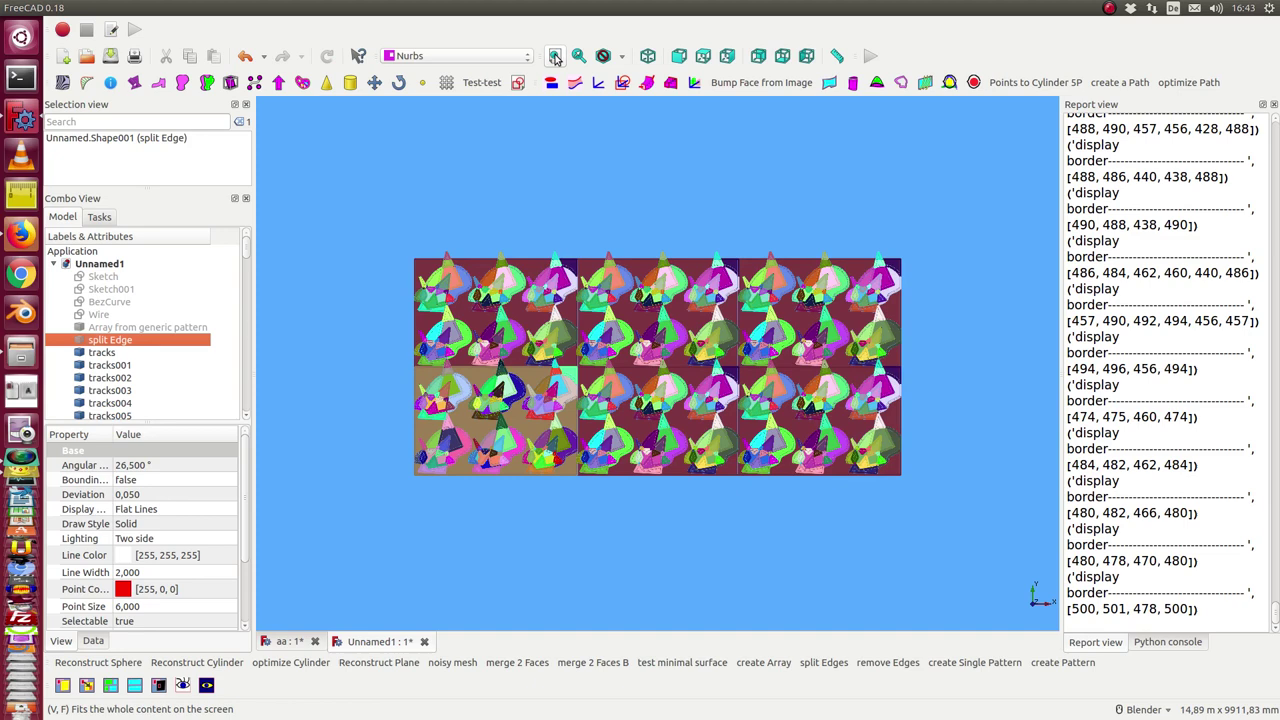
scroll(657, 364, up, 5)
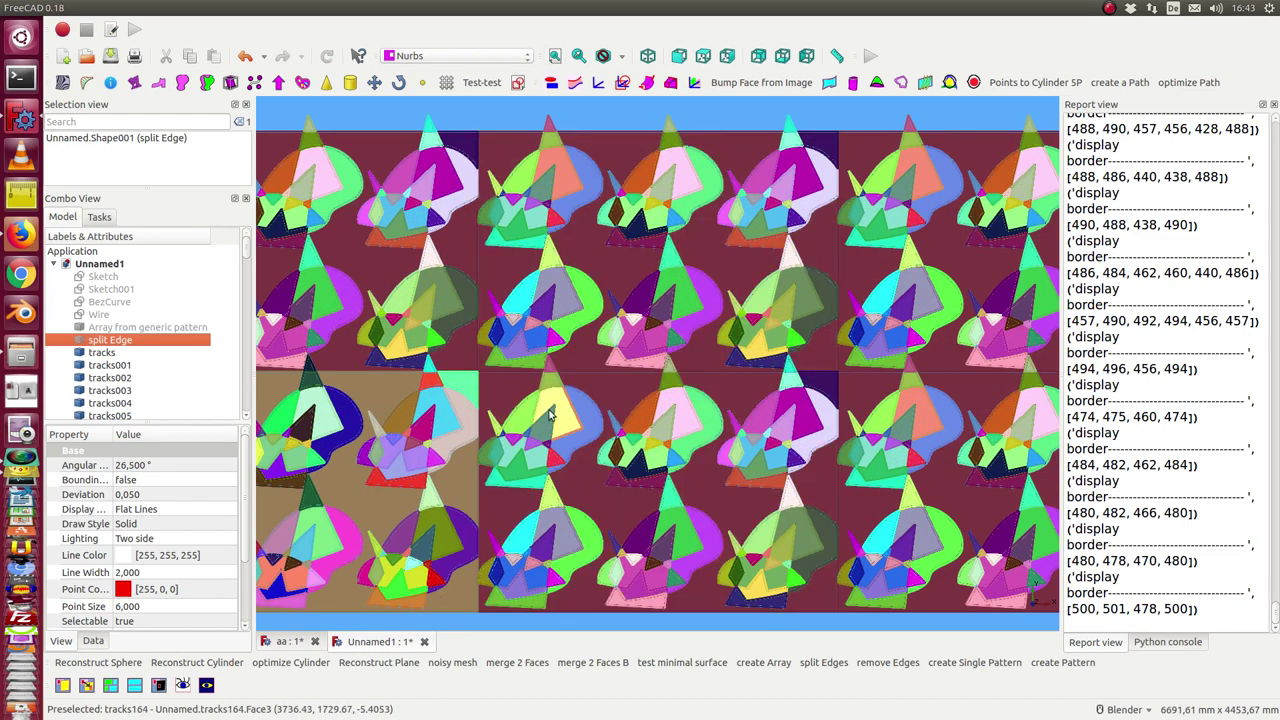
scroll(514, 551, down, 3)
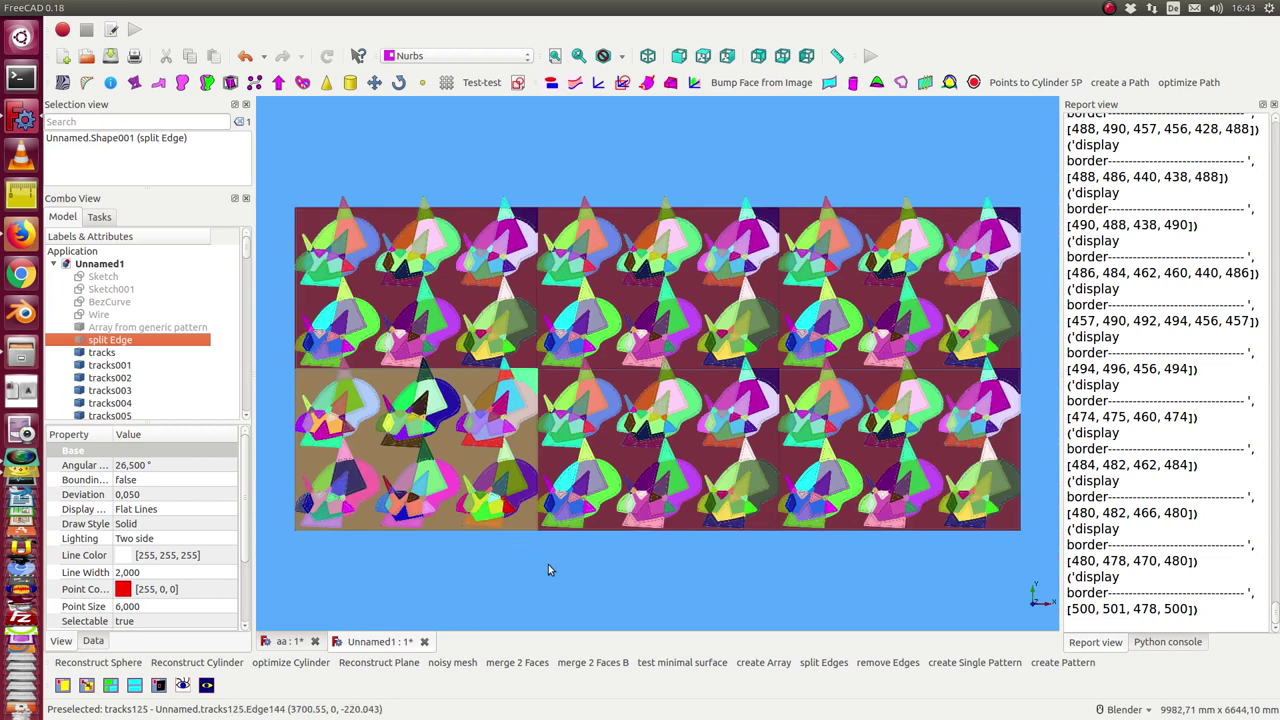